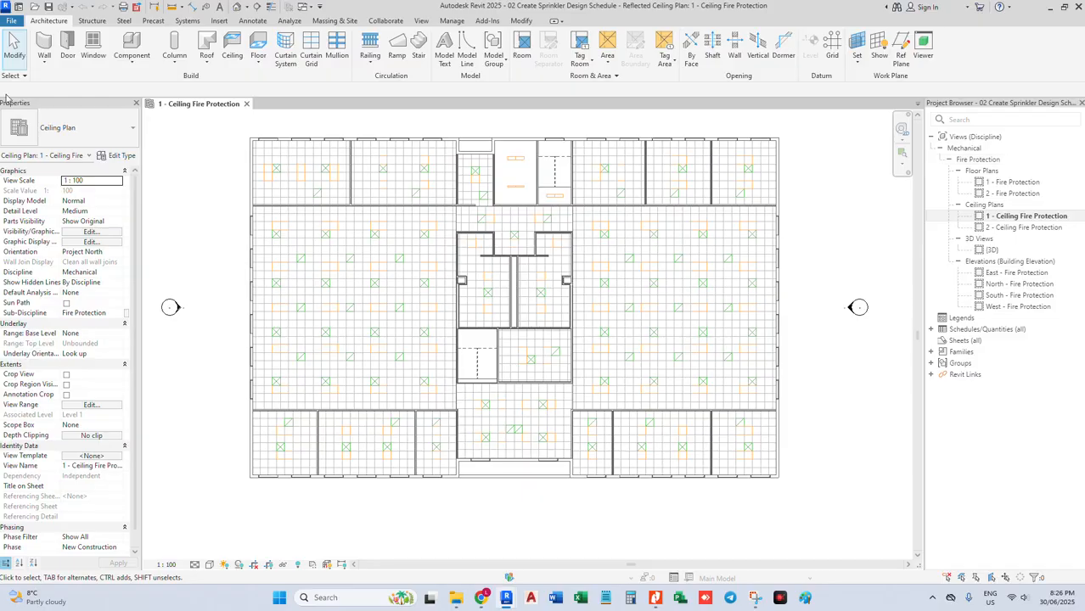
- Create a new project based on the Systems Template
{"action": "left_click", "coordinate": [10, 22]}
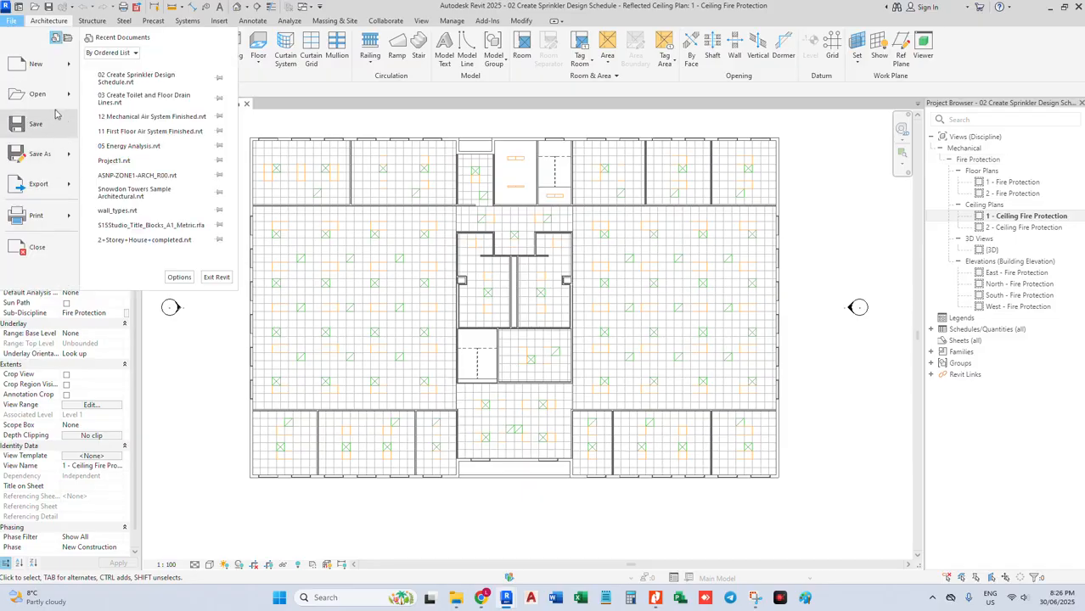
{"action": "mouse_move", "coordinate": [58, 68]}
{"action": "left_click", "coordinate": [123, 68]}
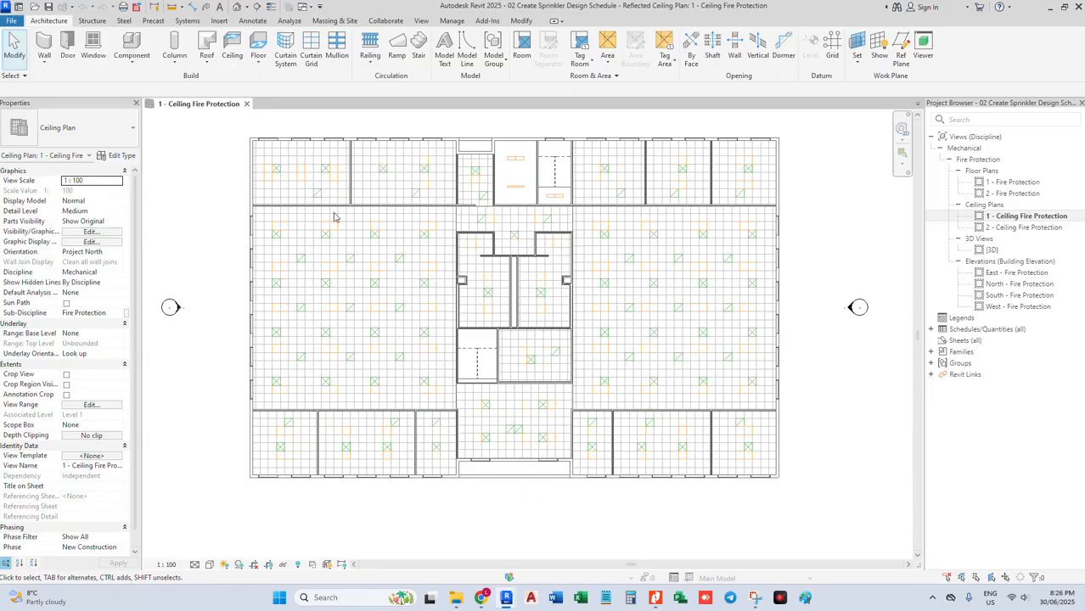
{"action": "left_click", "coordinate": [532, 275]}
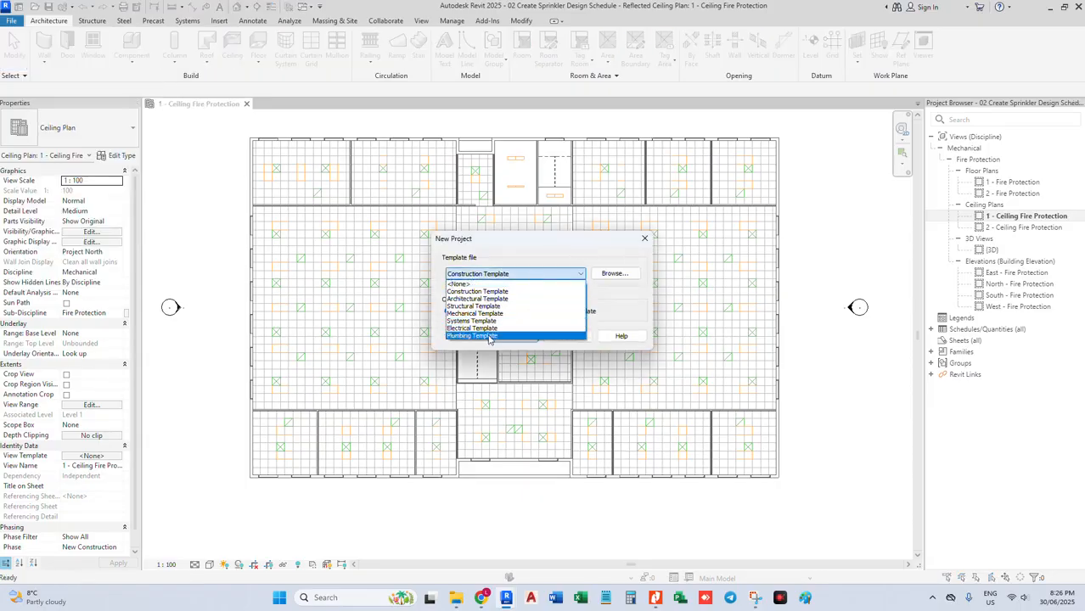
{"action": "left_click", "coordinate": [490, 327]}
{"action": "left_click", "coordinate": [513, 336]}
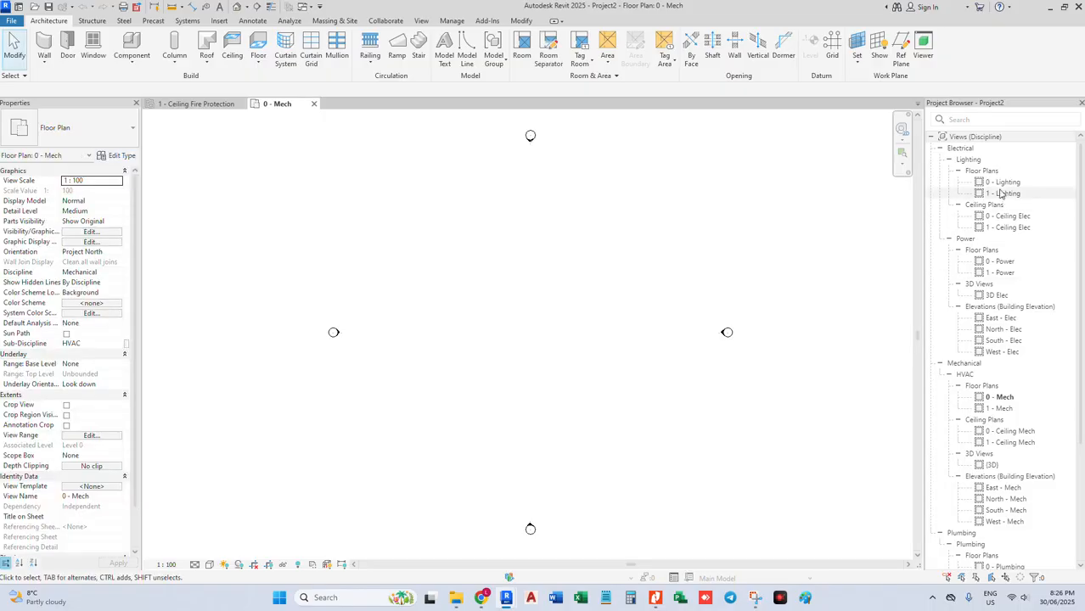
- Examine how the new project's views are organized under the Electrical, Mechanical and Plumbing disciplines and their sub-disciplines
{"action": "left_click", "coordinate": [940, 149]}
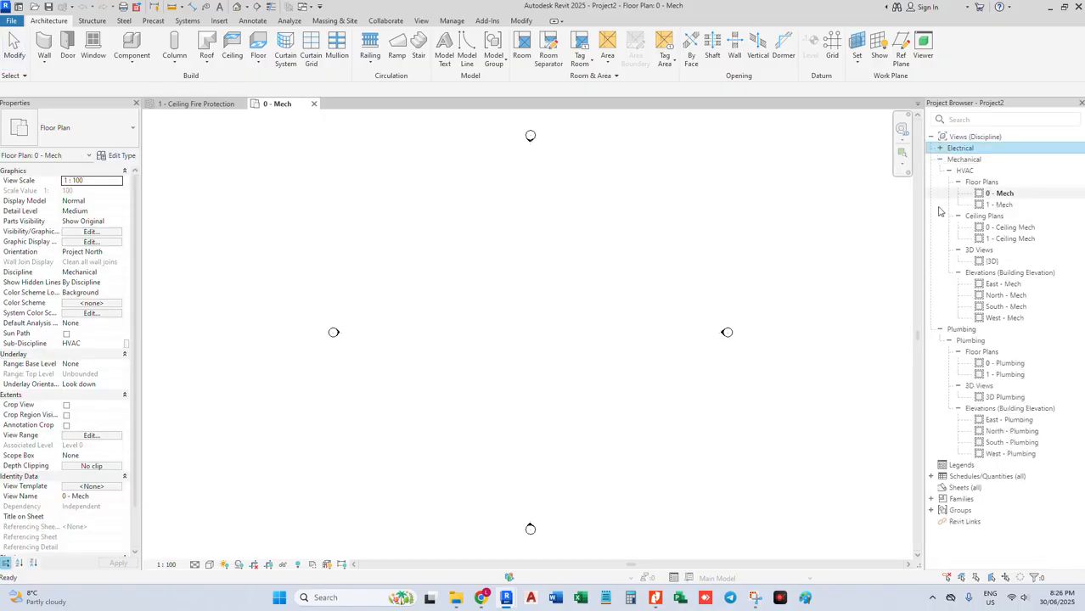
{"action": "left_click", "coordinate": [940, 330]}
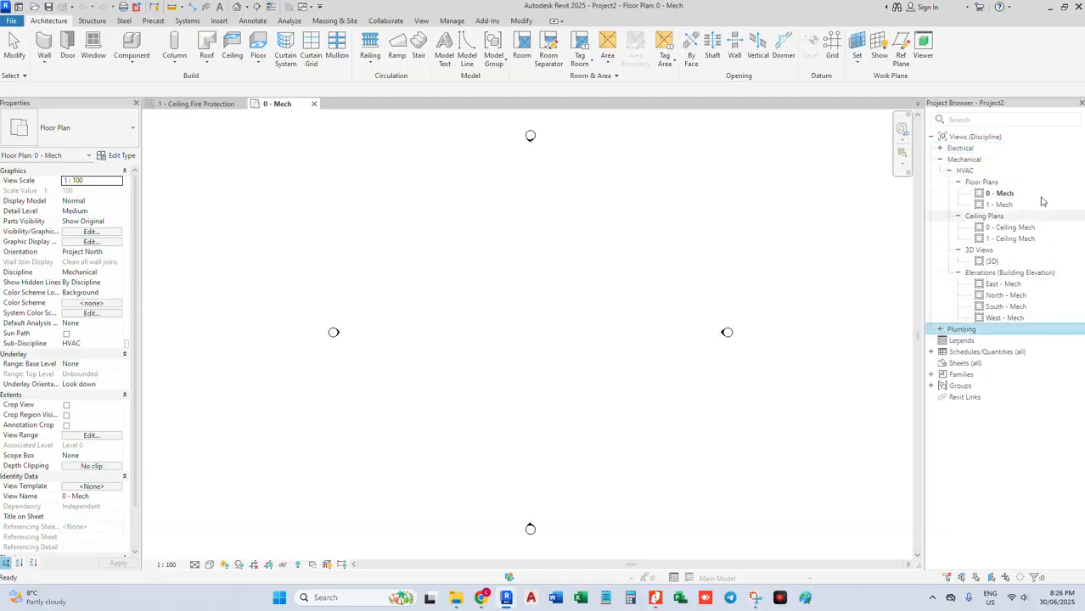
{"action": "left_click", "coordinate": [941, 329]}
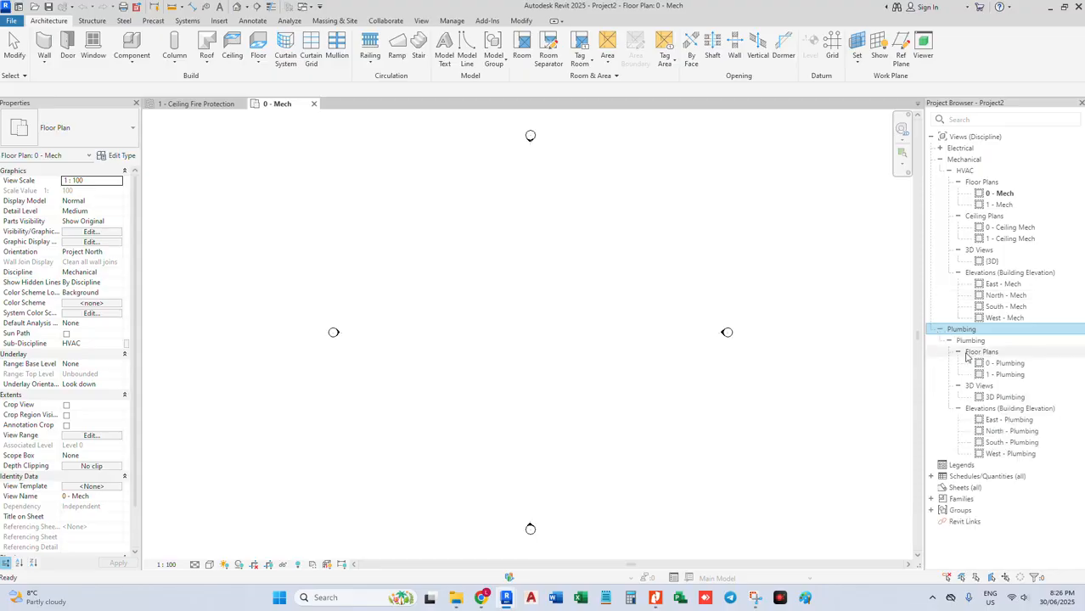
{"action": "left_click", "coordinate": [968, 171]}
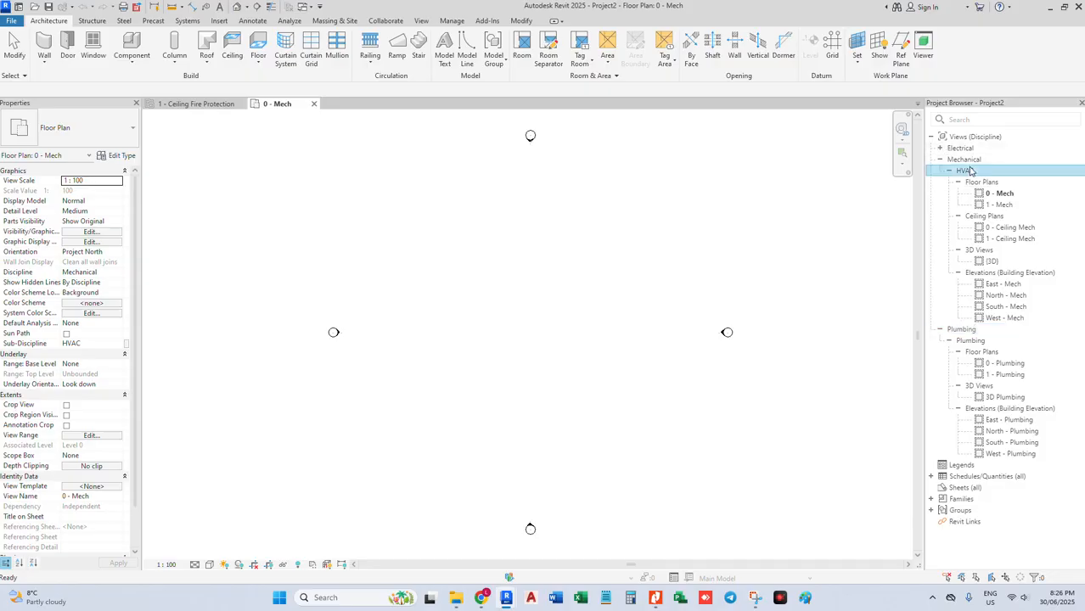
{"action": "left_click", "coordinate": [989, 344]}
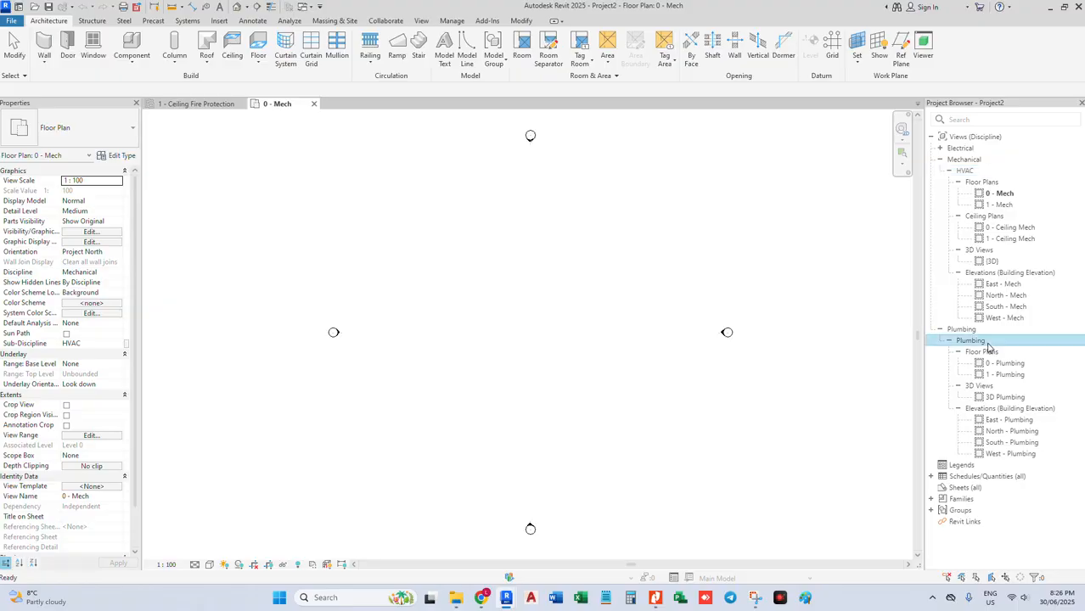
{"action": "left_click", "coordinate": [940, 149]}
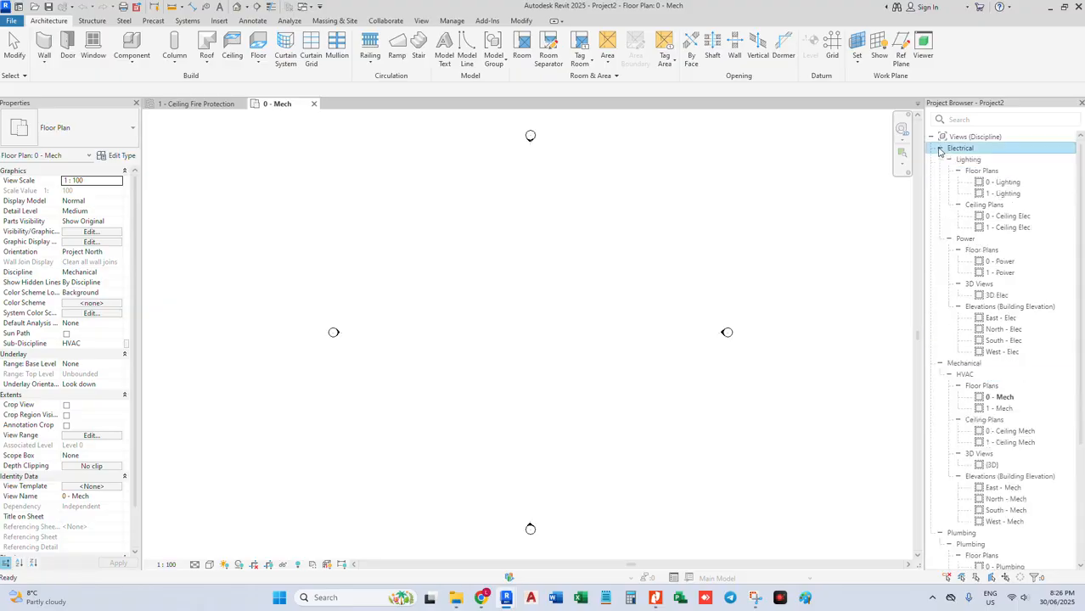
{"action": "left_click", "coordinate": [963, 240]}
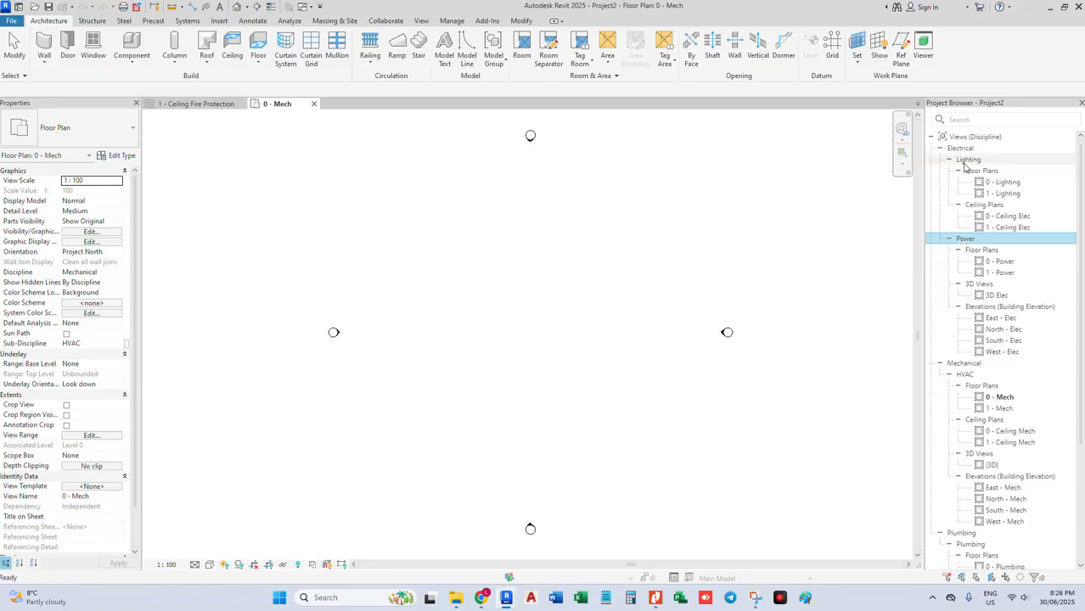
{"action": "left_click", "coordinate": [940, 149]}
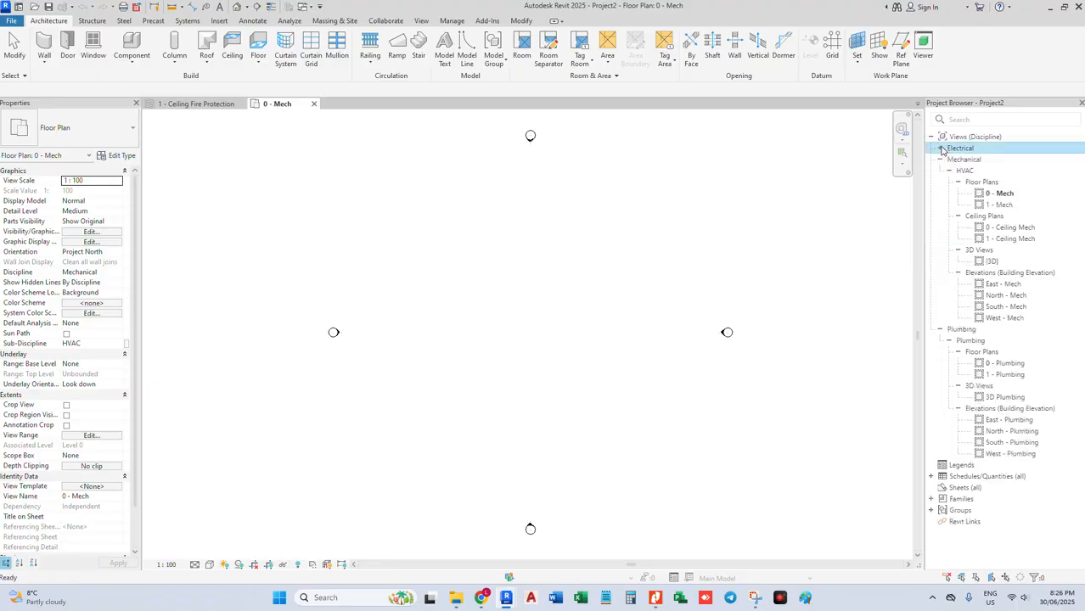
{"action": "left_click", "coordinate": [955, 329]}
{"action": "left_click", "coordinate": [940, 330]}
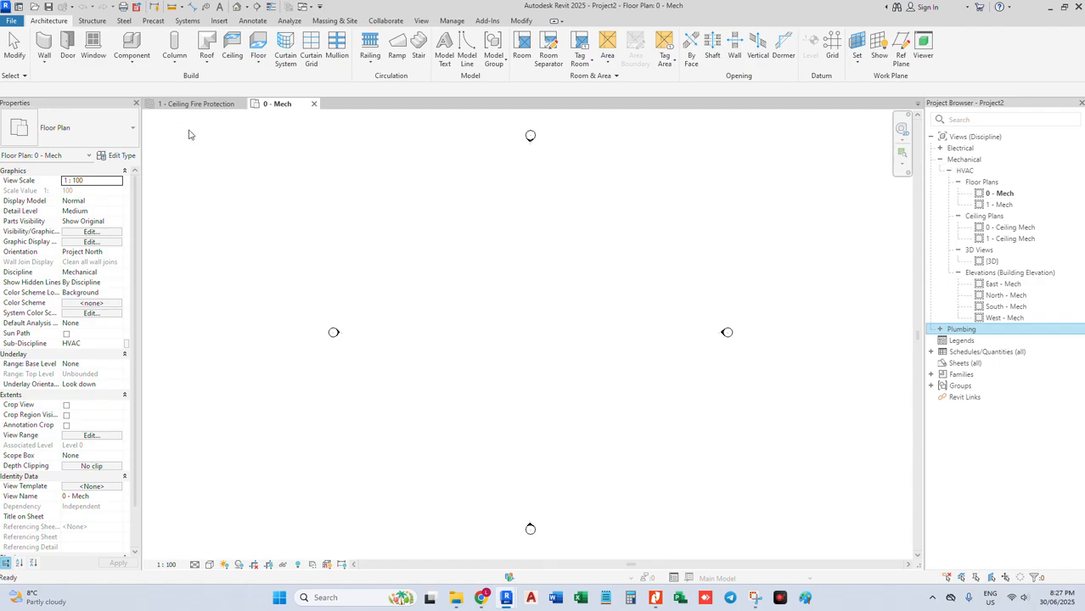
- Return to the 1 - Ceiling Fire Protection view and start a new schedule for the Rooms category
{"action": "left_click", "coordinate": [194, 103]}
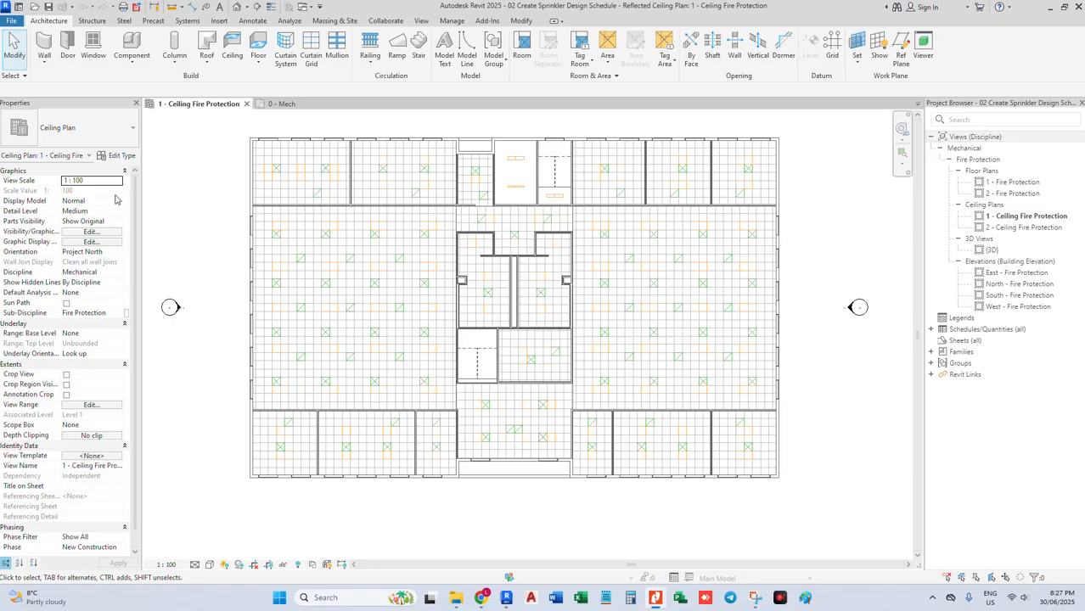
{"action": "left_click", "coordinate": [421, 21]}
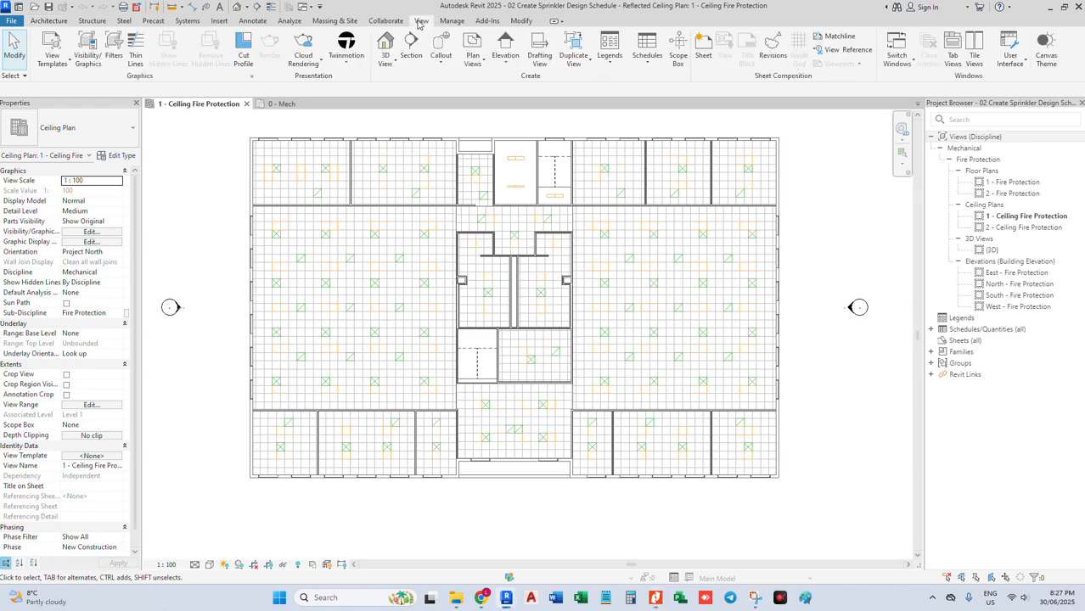
{"action": "left_click", "coordinate": [644, 56]}
{"action": "left_click", "coordinate": [628, 84]}
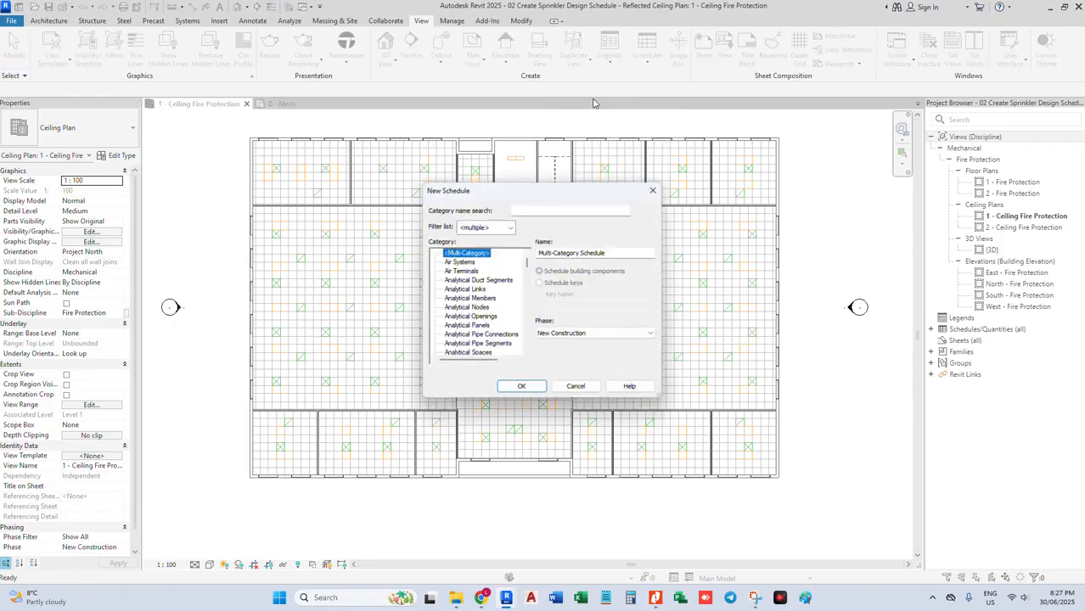
{"action": "left_click", "coordinate": [455, 317]}
{"action": "key", "text": "r"}
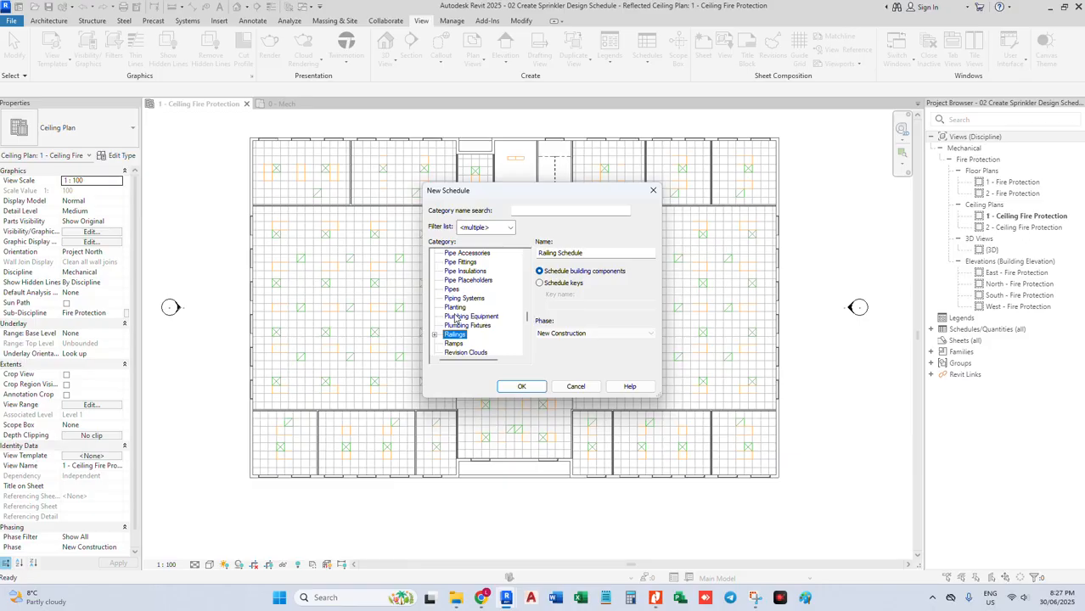
{"action": "scroll", "coordinate": [458, 327], "scroll_direction": "down", "scroll_amount": 2}
{"action": "scroll", "coordinate": [460, 338], "scroll_direction": "down", "scroll_amount": 2}
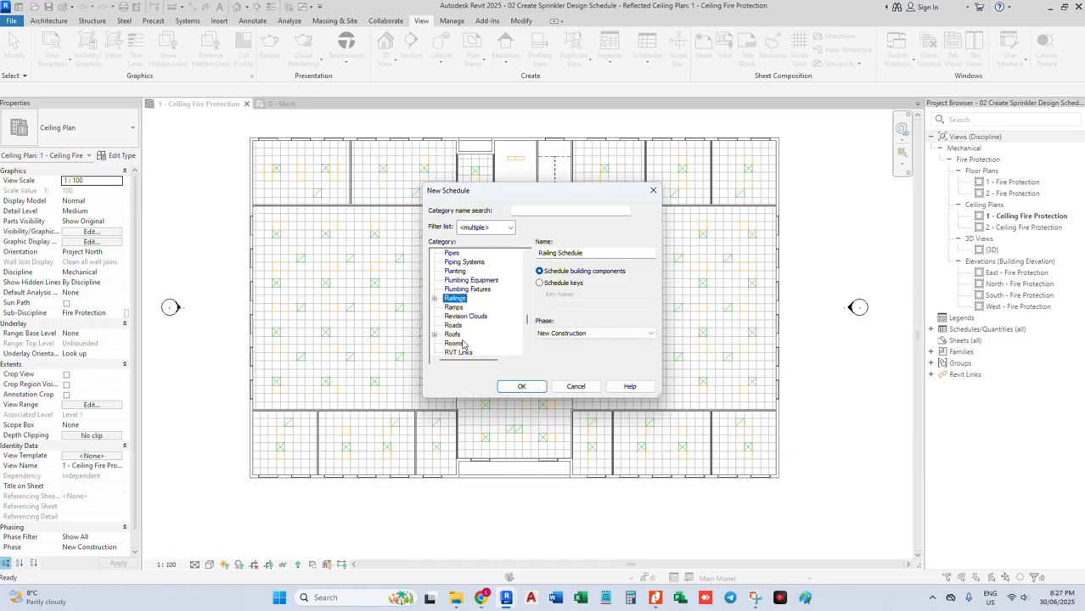
{"action": "left_click", "coordinate": [455, 335]}
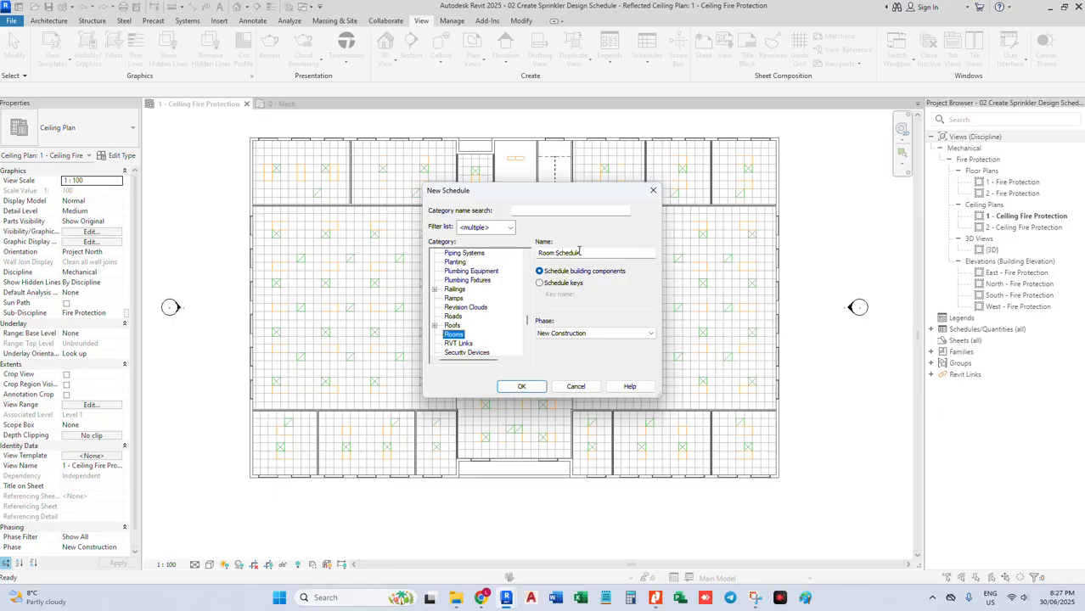
- Name the room schedule "No of Sprinklers" and create it
{"action": "left_click_drag", "start_coordinate": [586, 250], "coordinate": [528, 255]}
{"action": "type", "text": "Spr"}
{"action": "key", "text": "BackSpace"}
{"action": "key", "text": "BackSpace"}
{"action": "key", "text": "BackSpace"}
{"action": "key", "text": "BackSpace"}
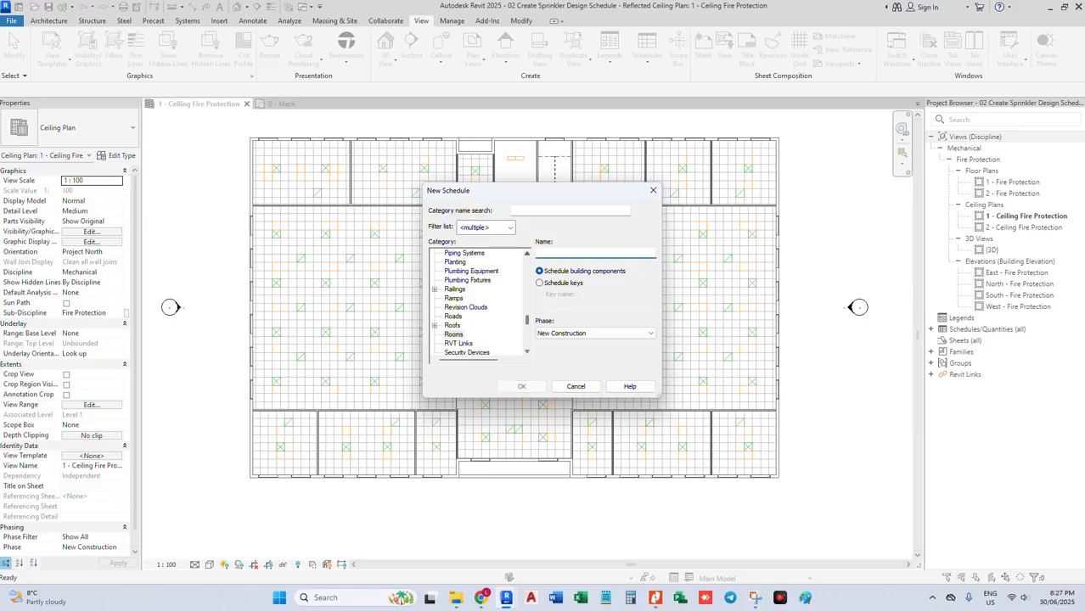
{"action": "type", "text": "No of Sprinklers"}
{"action": "left_click", "coordinate": [518, 388]}
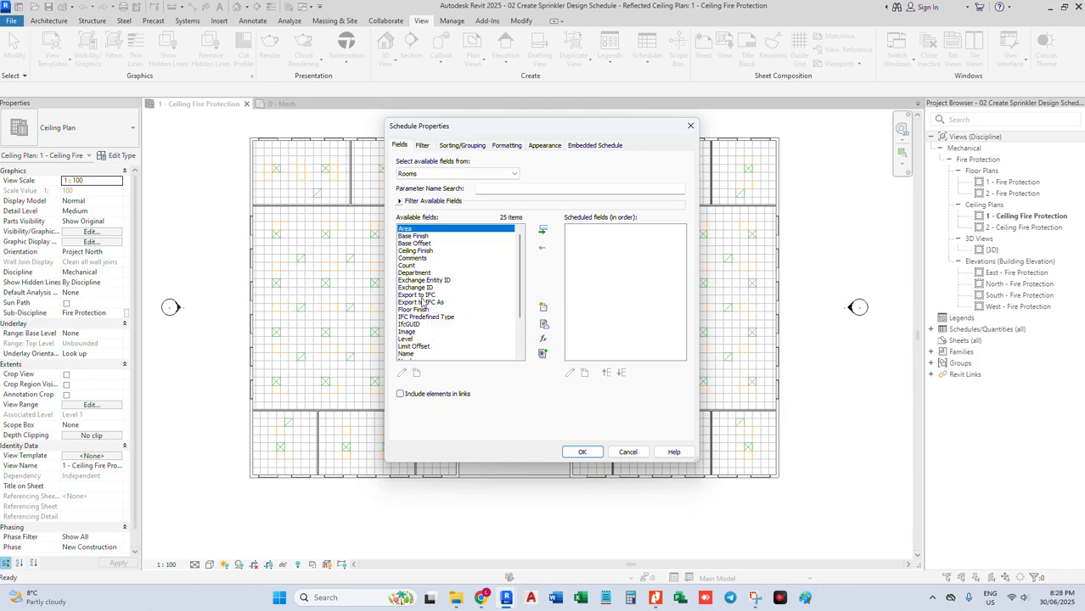
- Add the Area, Level, Name and Number fields to the schedule and include elements in links
{"action": "left_click", "coordinate": [544, 230]}
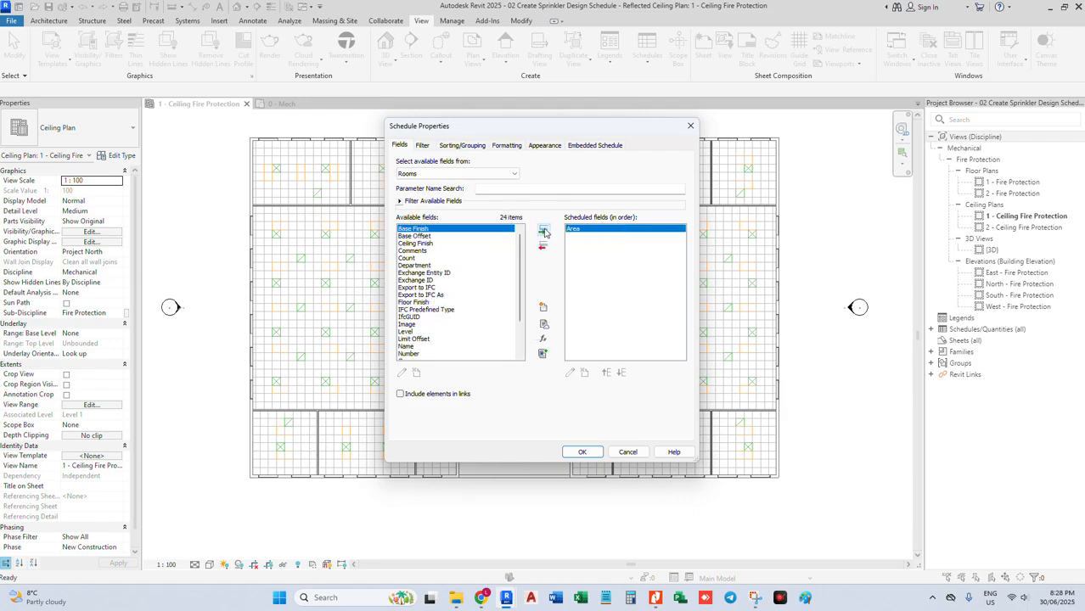
{"action": "left_click", "coordinate": [413, 347]}
{"action": "left_click", "coordinate": [417, 333]}
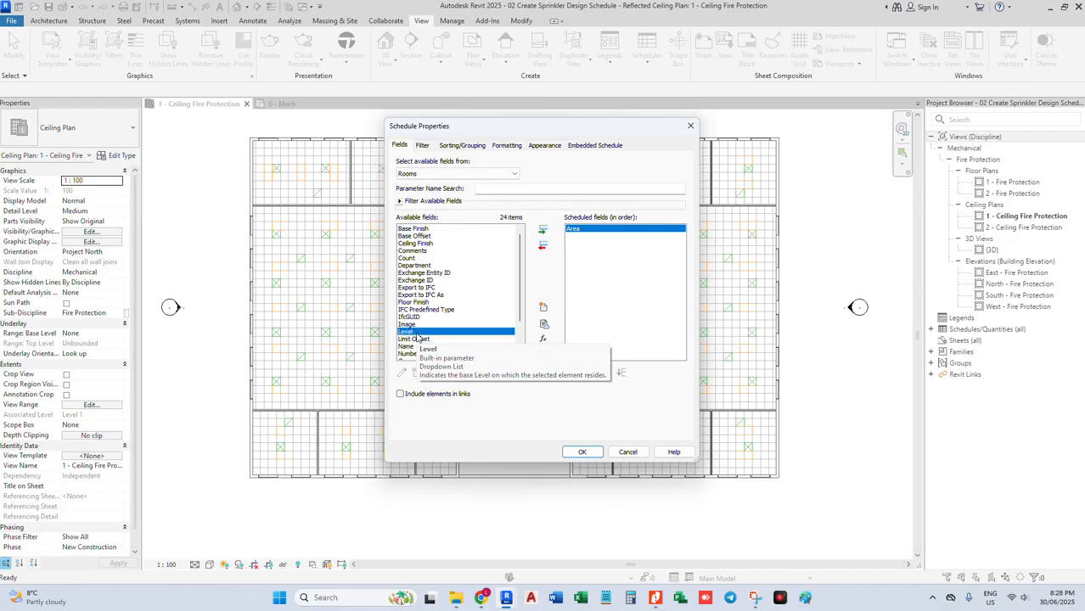
{"action": "left_click", "coordinate": [417, 346], "text": "ctrl"}
{"action": "left_click", "coordinate": [419, 354], "text": "ctrl"}
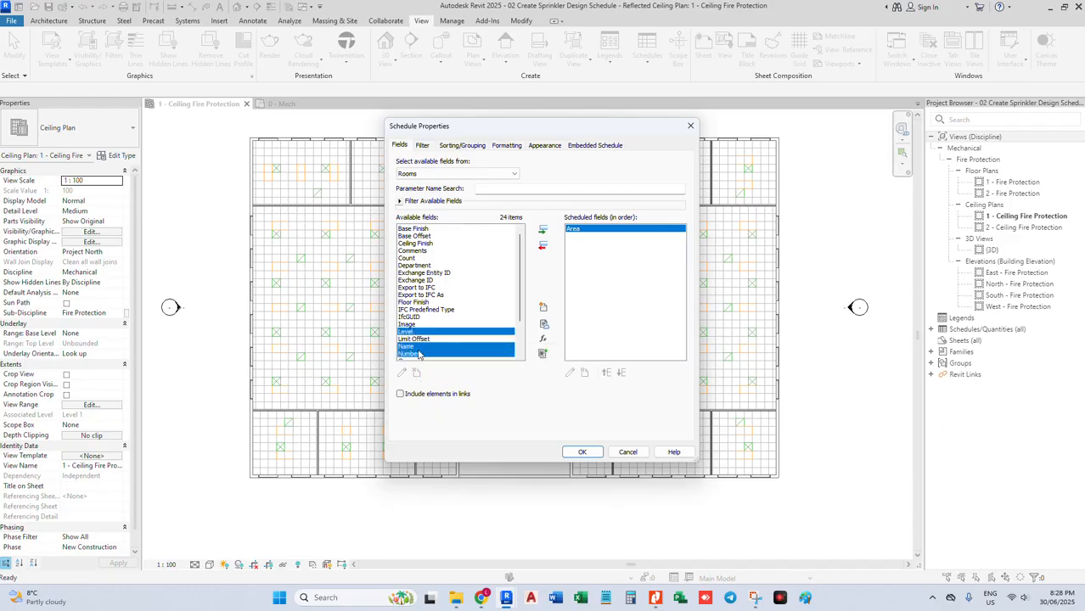
{"action": "scroll", "coordinate": [419, 354], "scroll_direction": "down", "scroll_amount": 1}
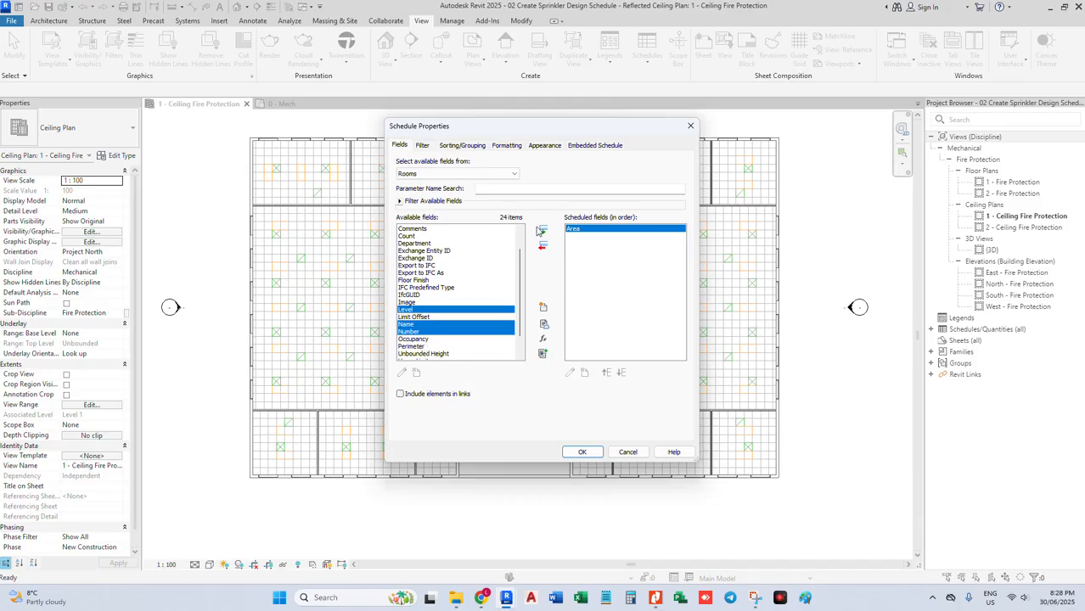
{"action": "left_click", "coordinate": [543, 230]}
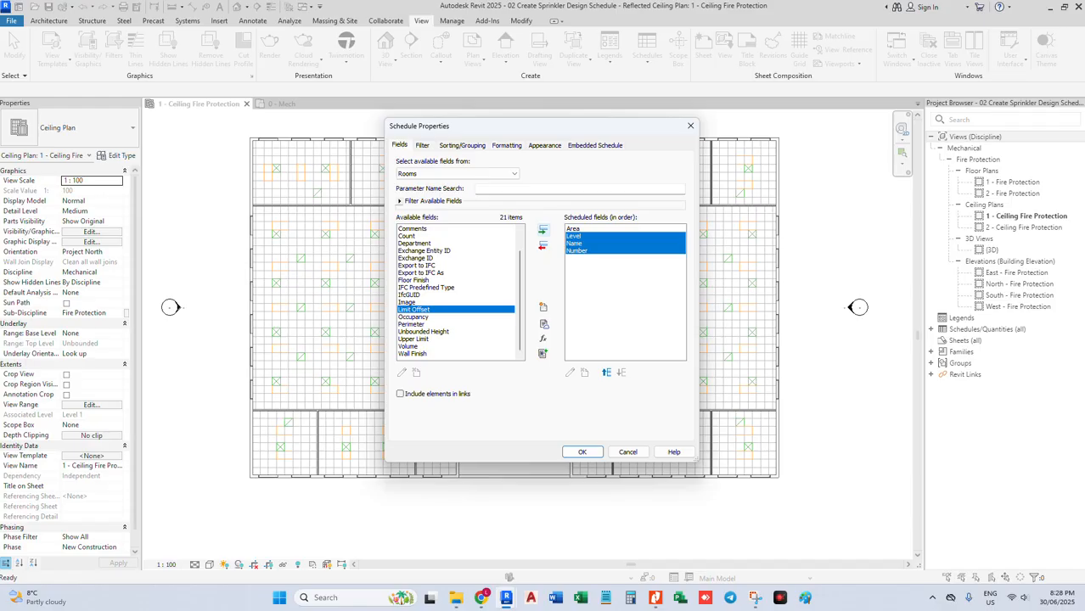
{"action": "left_click", "coordinate": [447, 396]}
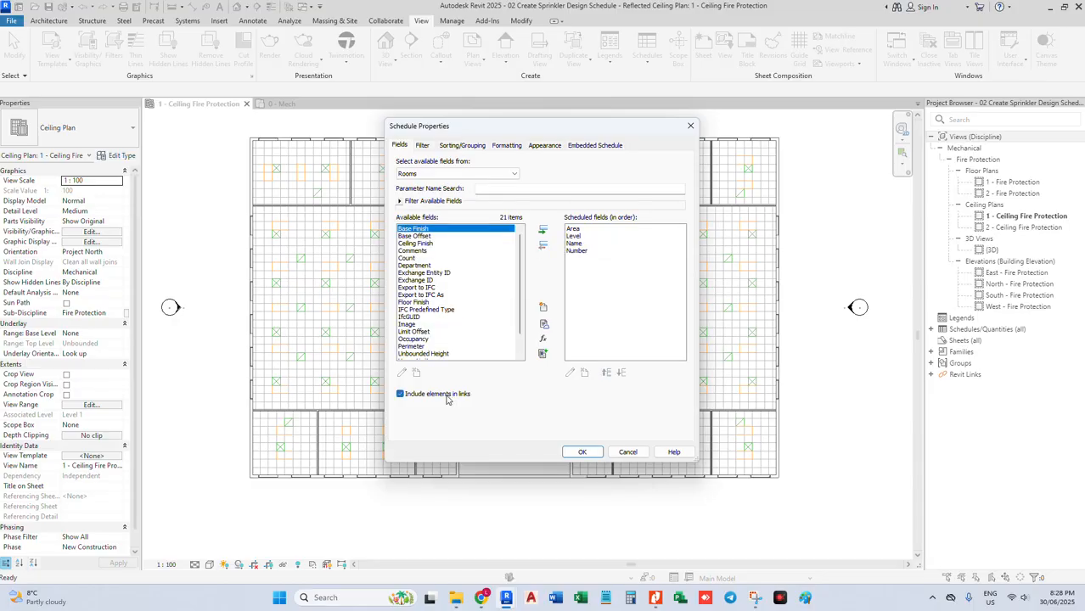
- Add a calculated value named "Area per Sprinkler" of type Area with the formula 12
{"action": "left_click", "coordinate": [543, 337]}
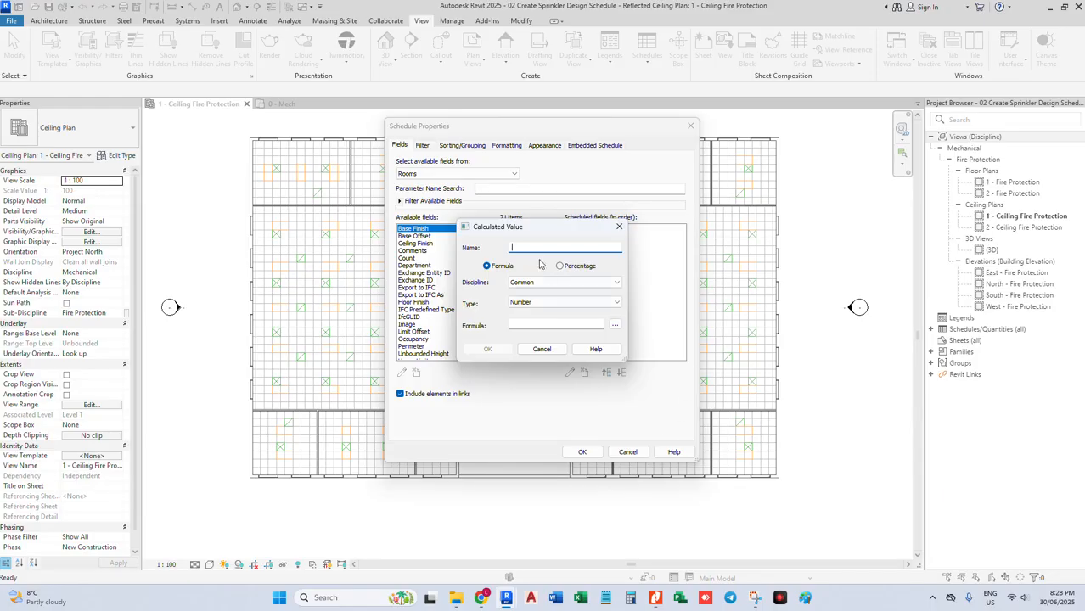
{"action": "type", "text": "Area per Sprinkler"}
{"action": "left_click", "coordinate": [567, 303]}
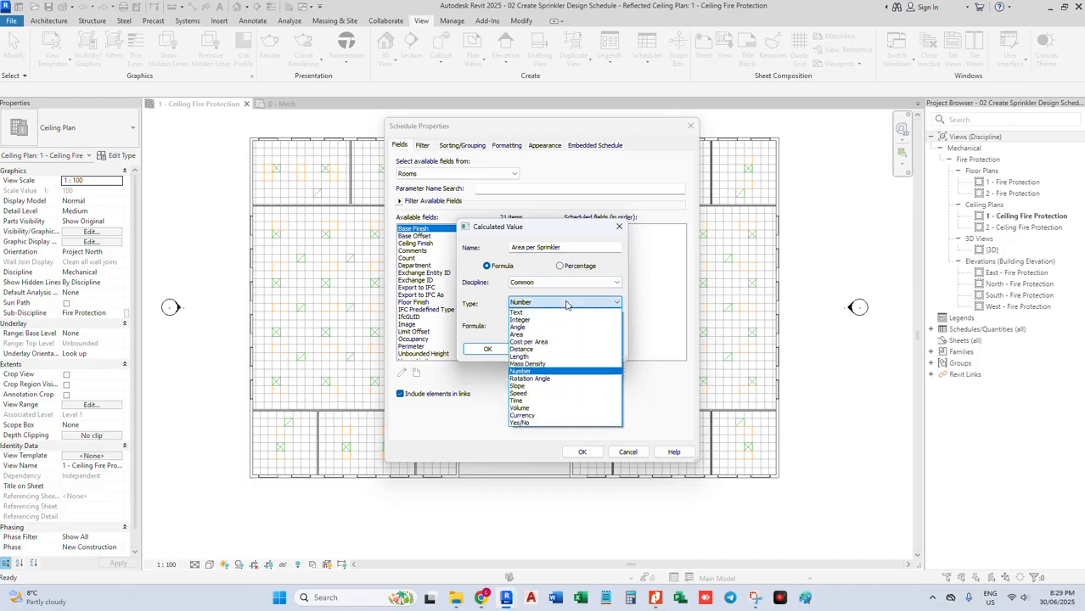
{"action": "left_click", "coordinate": [524, 335]}
{"action": "left_click", "coordinate": [526, 336]}
{"action": "left_click", "coordinate": [529, 323]}
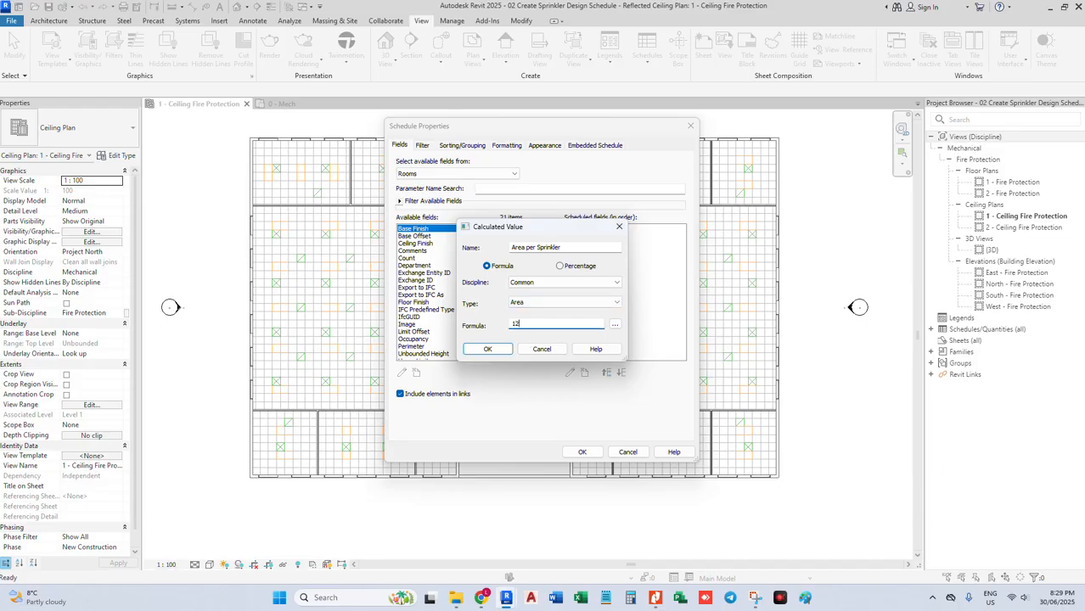
{"action": "left_click", "coordinate": [497, 351]}
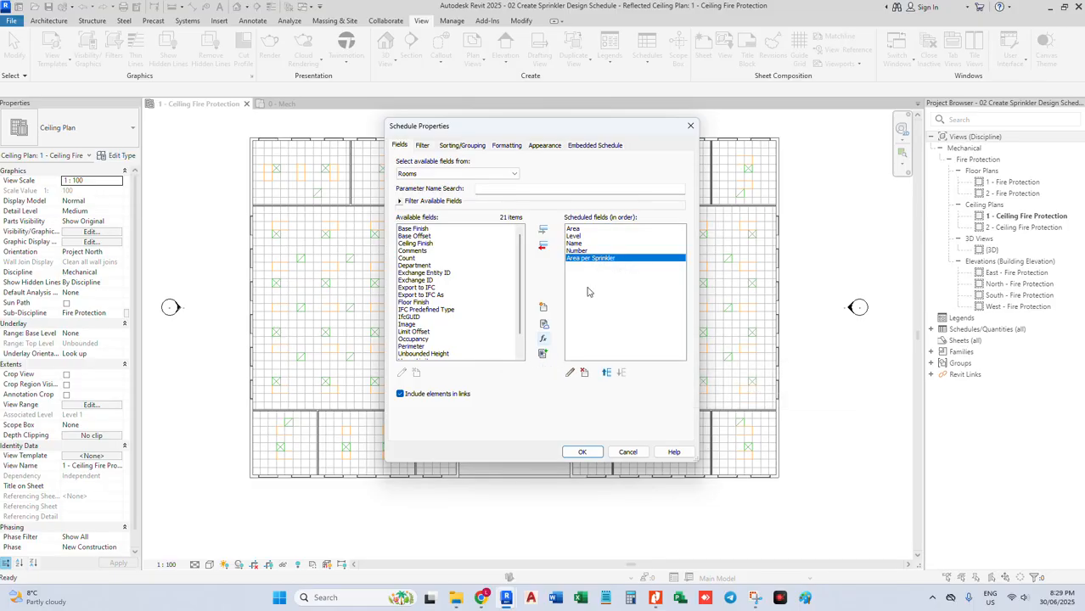
- Add a calculated value named "Required Sprinkler" of type Number with the formula Area / Area per Sprinkler
{"action": "left_click", "coordinate": [543, 338]}
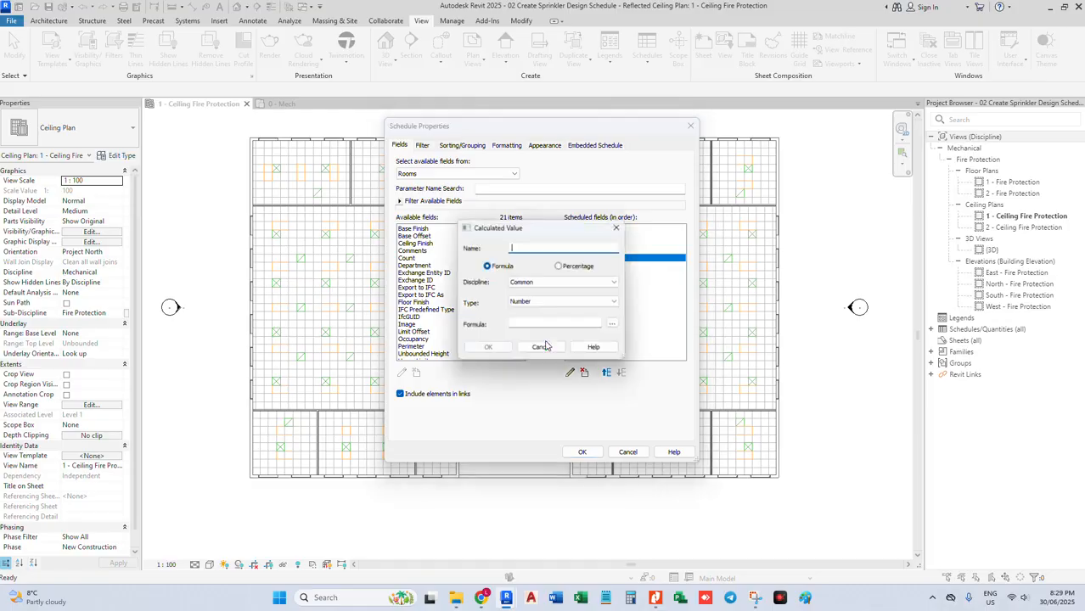
{"action": "type", "text": "Required Sprinkler"}
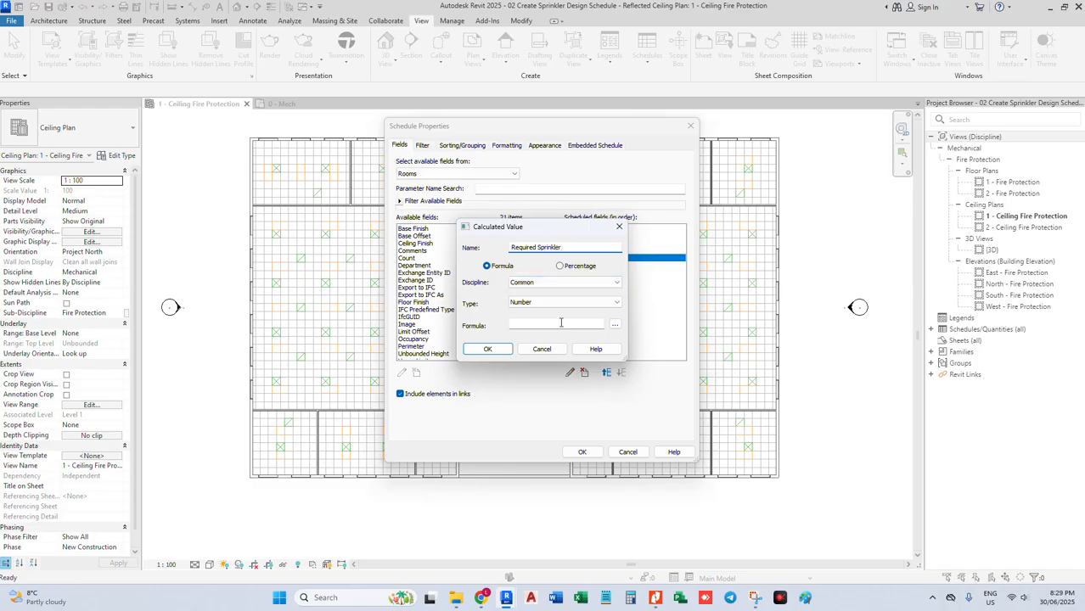
{"action": "left_click", "coordinate": [600, 324]}
{"action": "type", "text": "Area / A"}
{"action": "left_click_drag", "start_coordinate": [516, 232], "coordinate": [528, 311]}
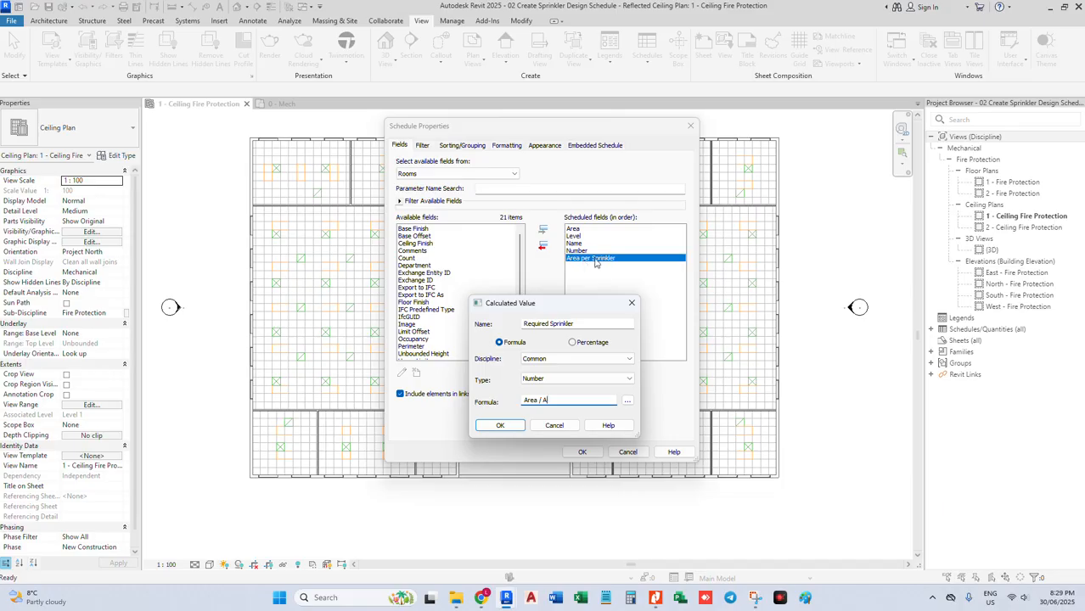
{"action": "type", "text": "/ Area"}
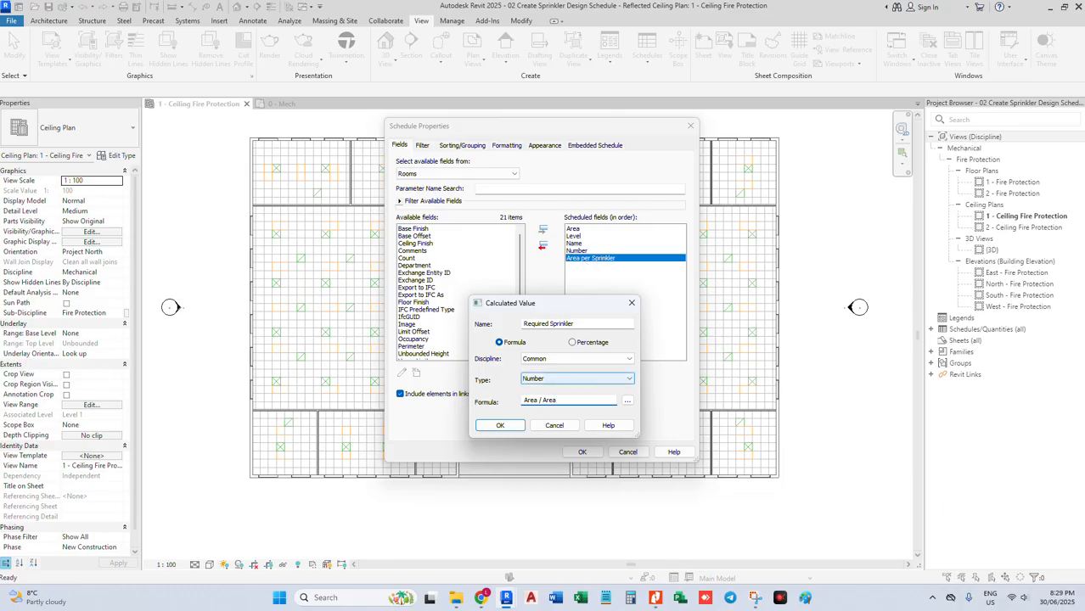
{"action": "type", "text": " per Sprinkler"}
{"action": "left_click", "coordinate": [595, 400]}
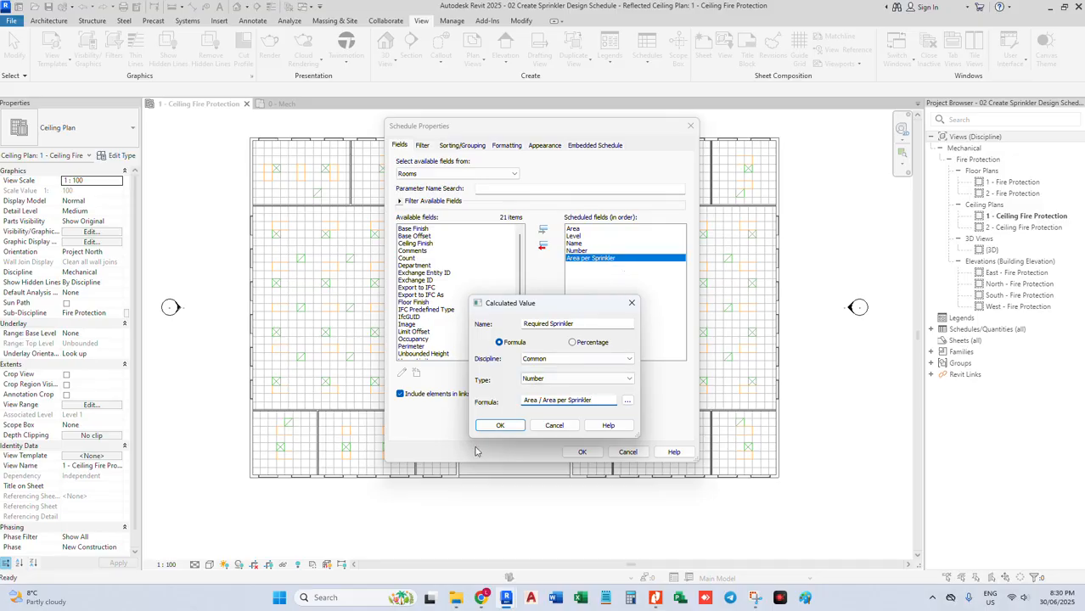
{"action": "type", "text": "r"}
{"action": "left_click", "coordinate": [499, 425]}
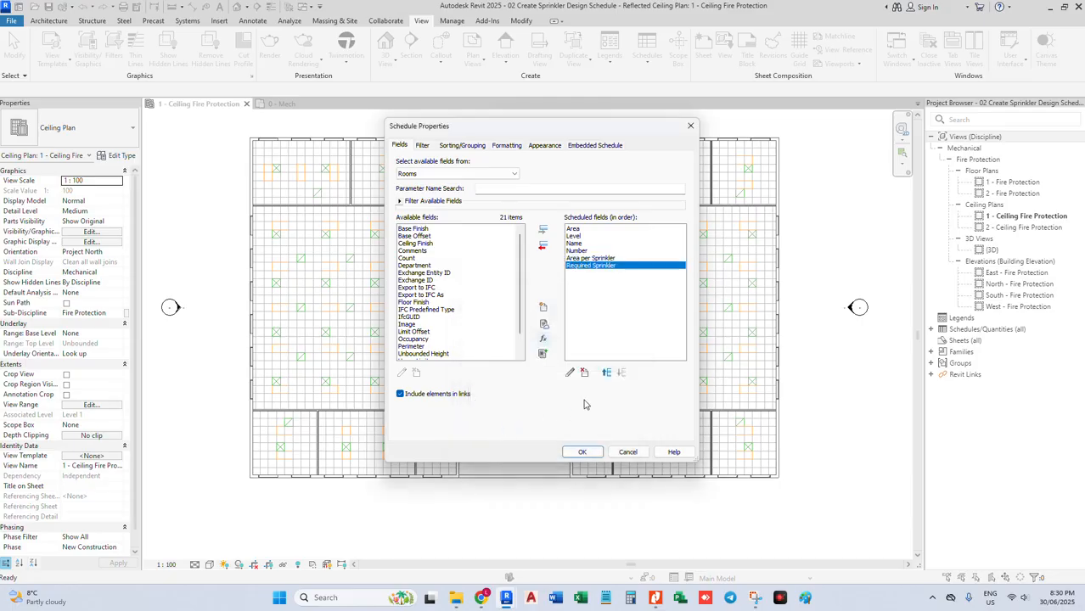
- Add an Integer calculated value named "Min. Sprinklers" with the formula Required Sprinkler, and accept the schedule properties to generate the schedule
{"action": "left_click", "coordinate": [543, 340]}
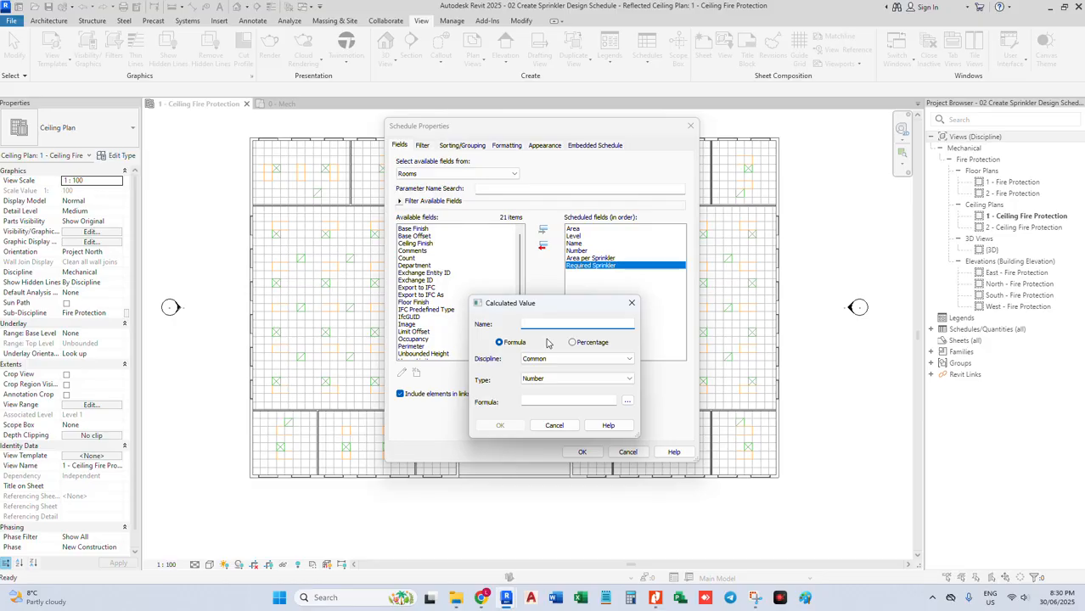
{"action": "type", "text": "Min. Sprinklers"}
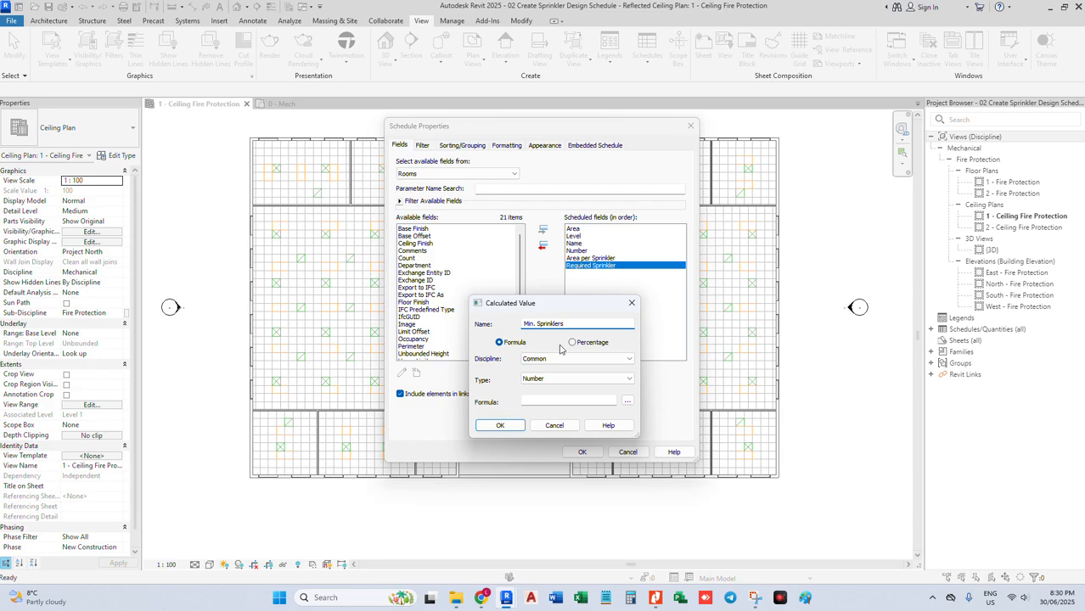
{"action": "left_click", "coordinate": [564, 378]}
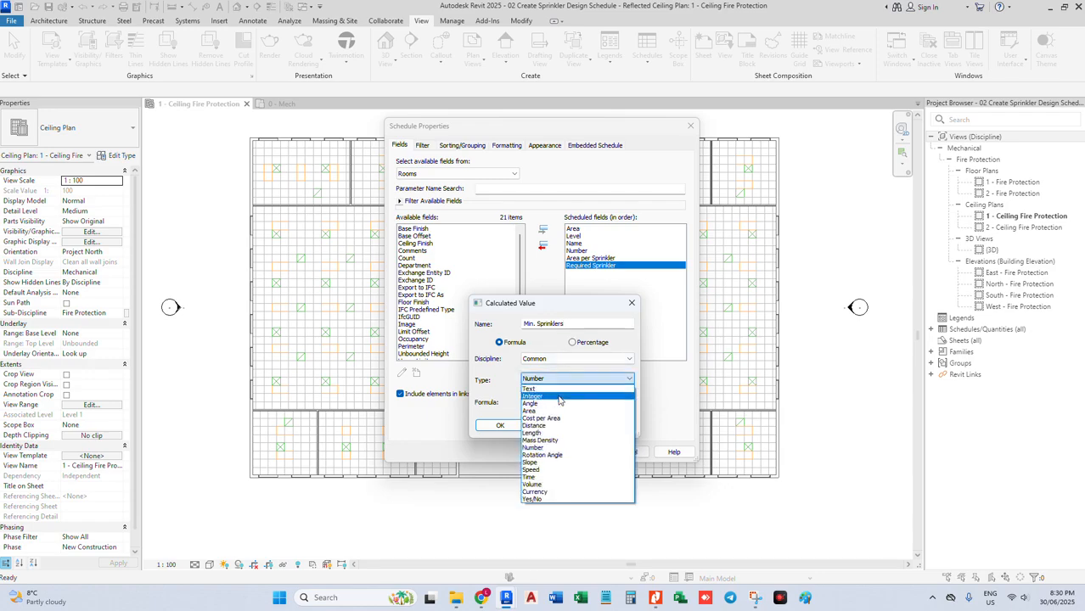
{"action": "left_click", "coordinate": [559, 395]}
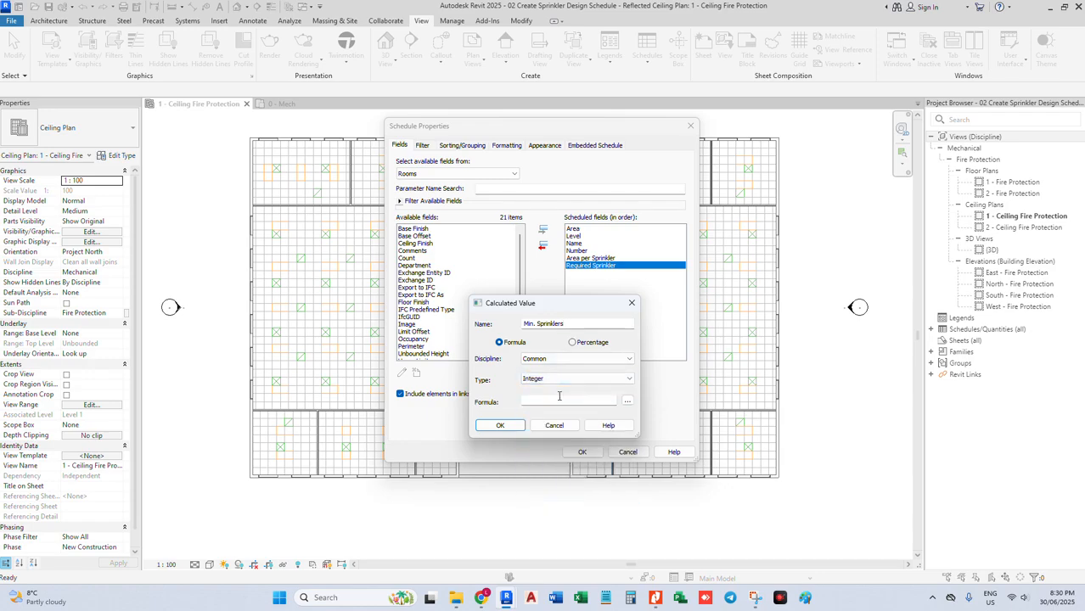
{"action": "left_click", "coordinate": [559, 401]}
{"action": "left_click", "coordinate": [627, 400]}
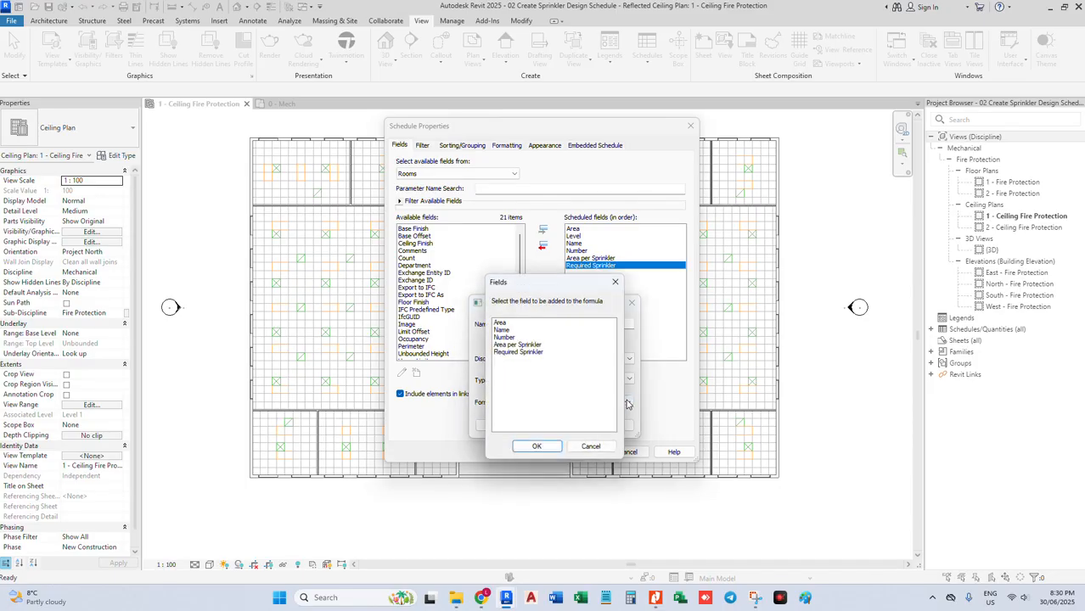
{"action": "left_click", "coordinate": [547, 352]}
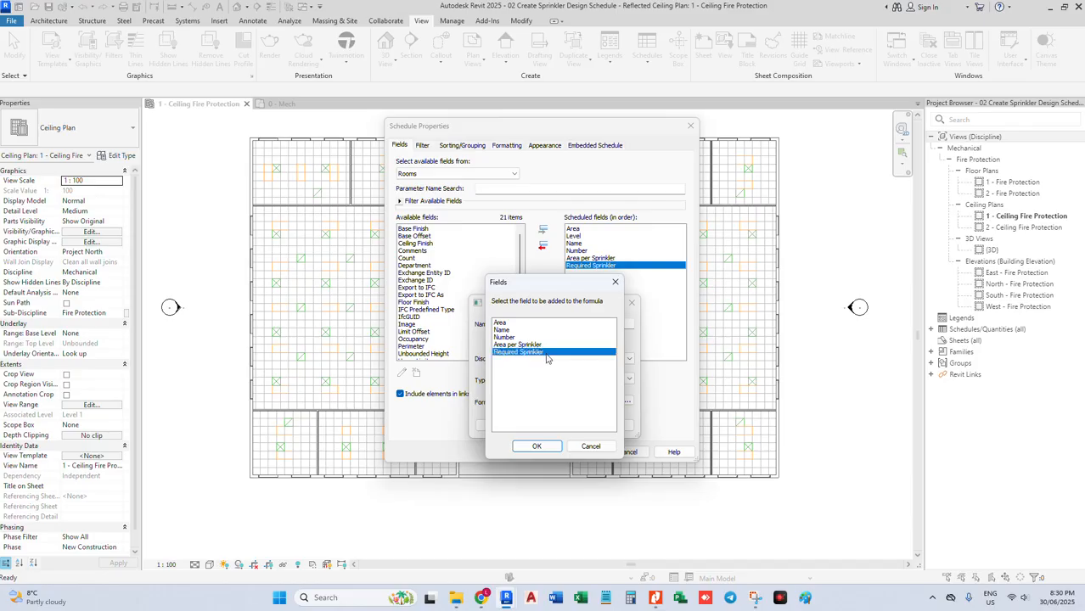
{"action": "left_click", "coordinate": [551, 450]}
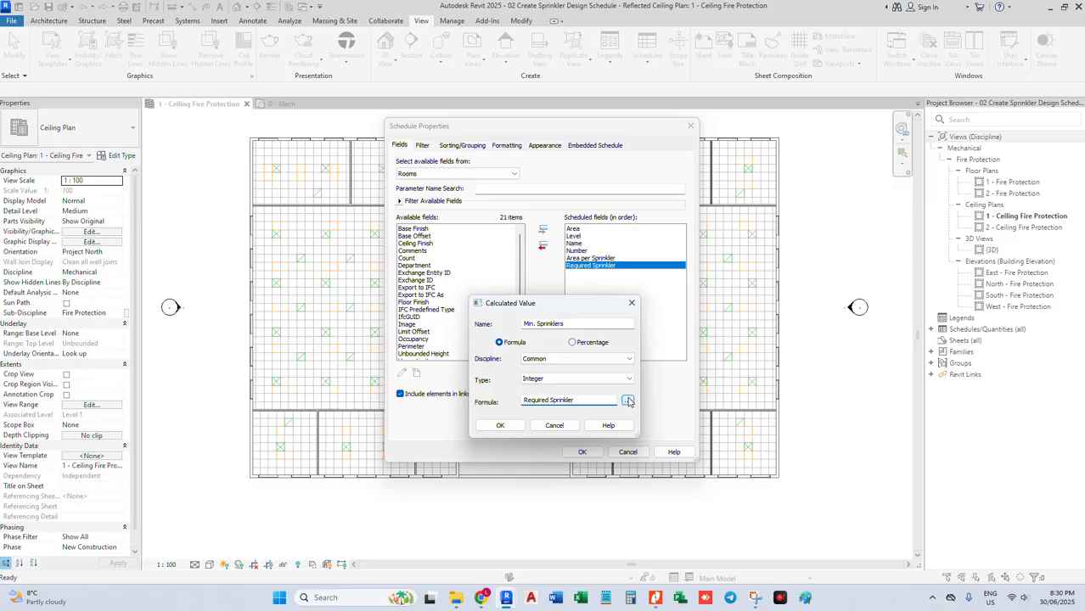
{"action": "left_click", "coordinate": [500, 425]}
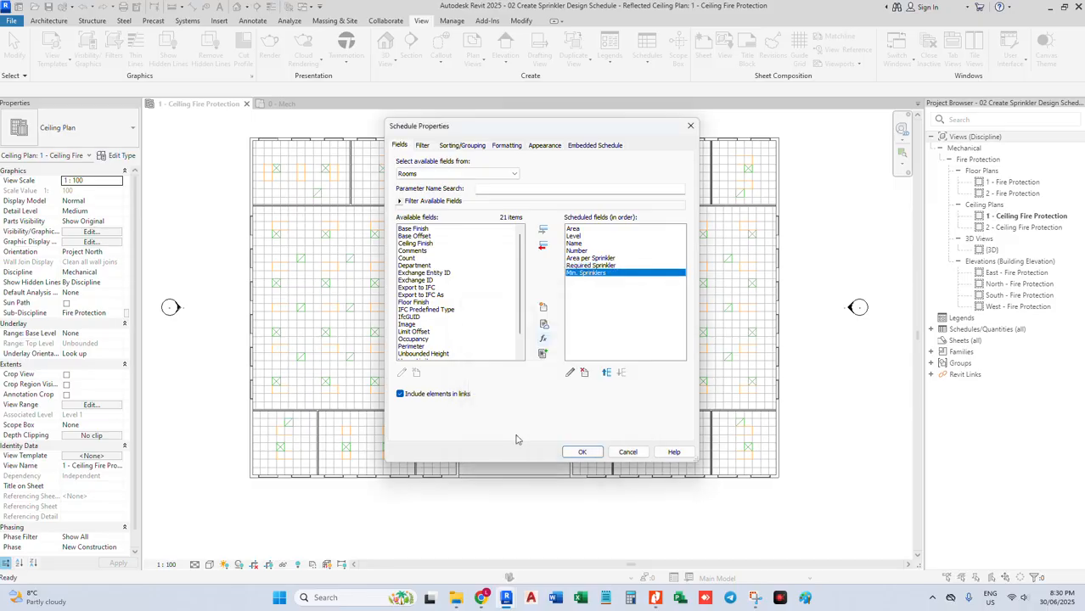
{"action": "left_click", "coordinate": [583, 452]}
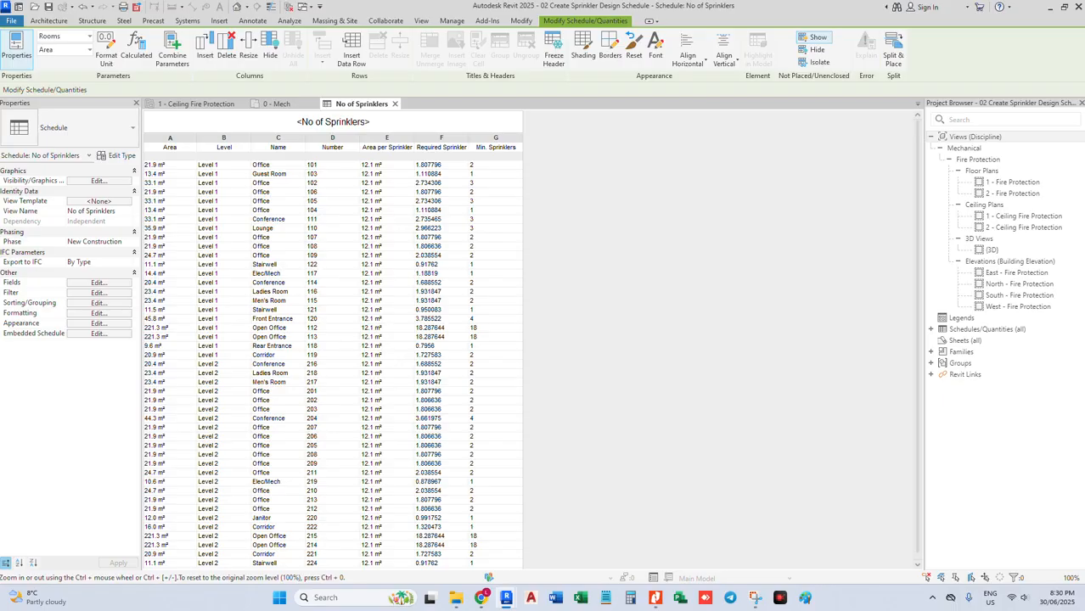
- Sort the schedule by Level and then by Number, both ascending
{"action": "left_click", "coordinate": [108, 304]}
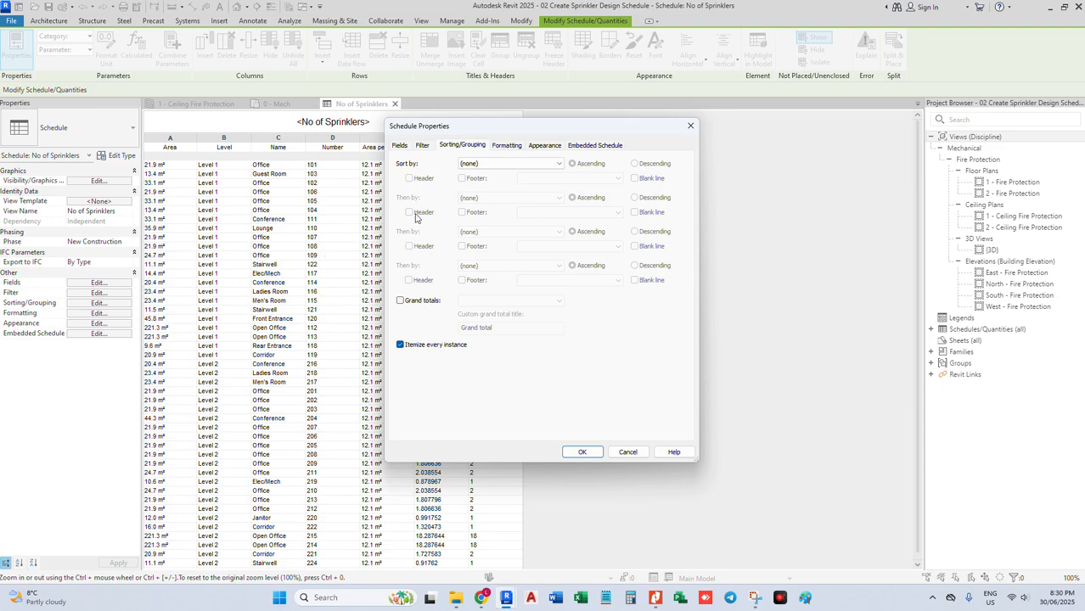
{"action": "left_click", "coordinate": [491, 165]}
{"action": "left_click", "coordinate": [482, 188]}
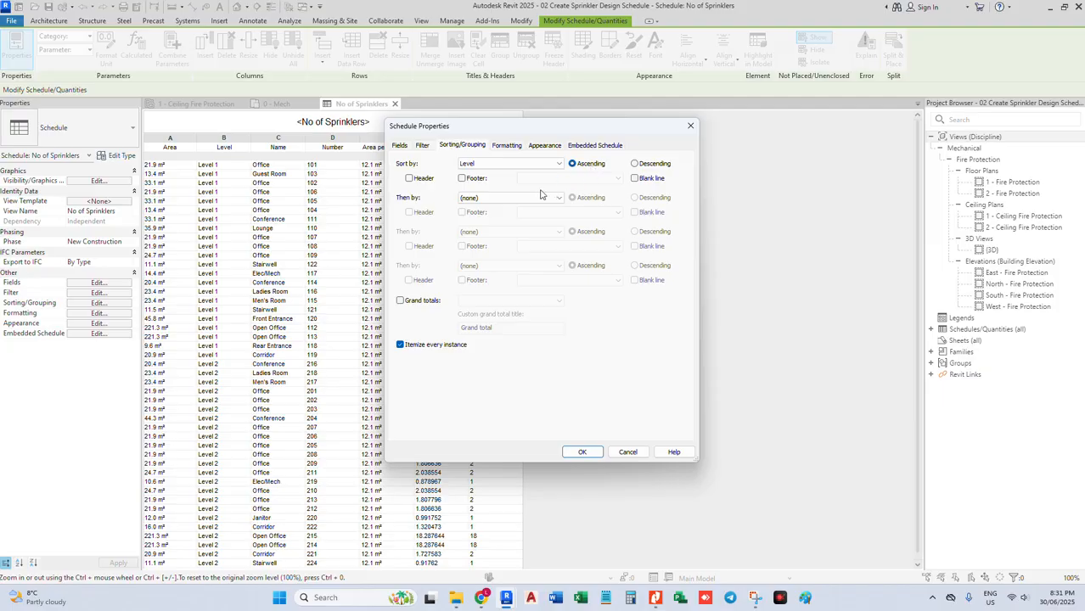
{"action": "left_click", "coordinate": [509, 197]}
{"action": "left_click", "coordinate": [483, 238]}
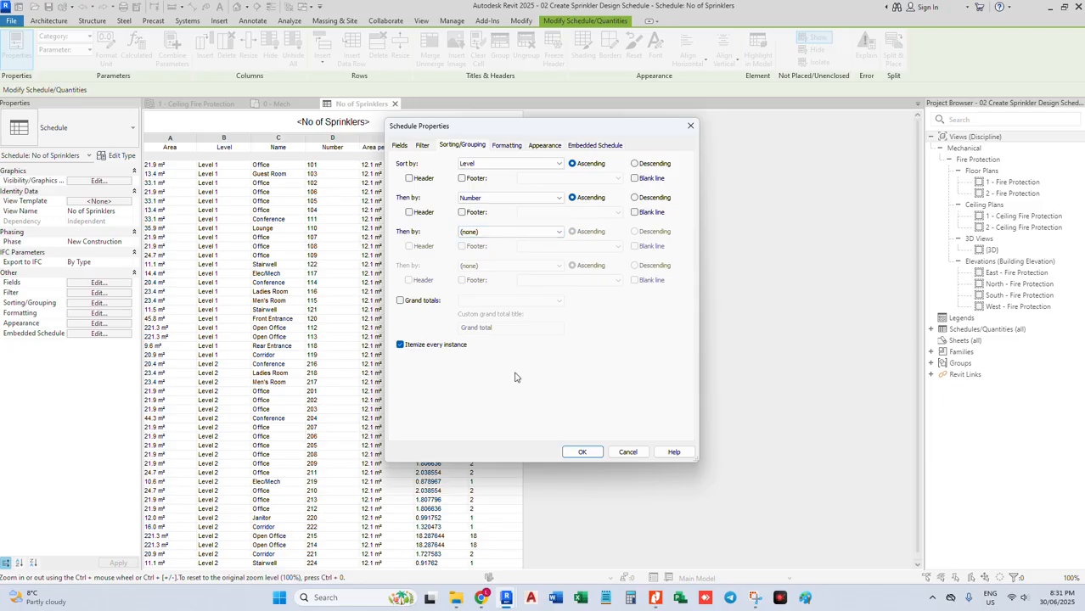
{"action": "left_click", "coordinate": [583, 451]}
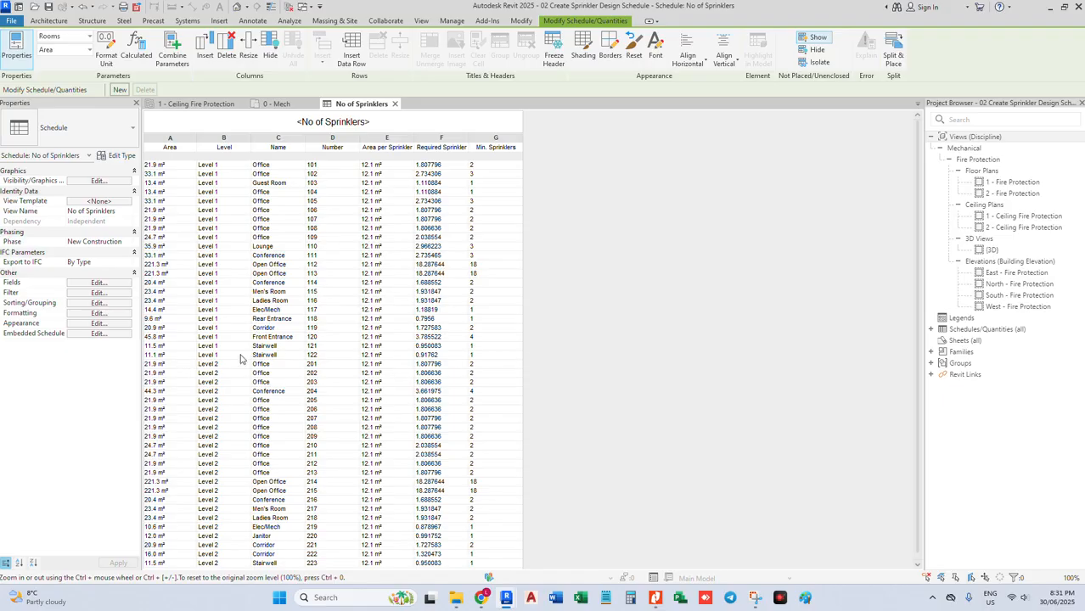
- Add a blank line after each Level group in the schedule's sorting settings
{"action": "left_click", "coordinate": [153, 356]}
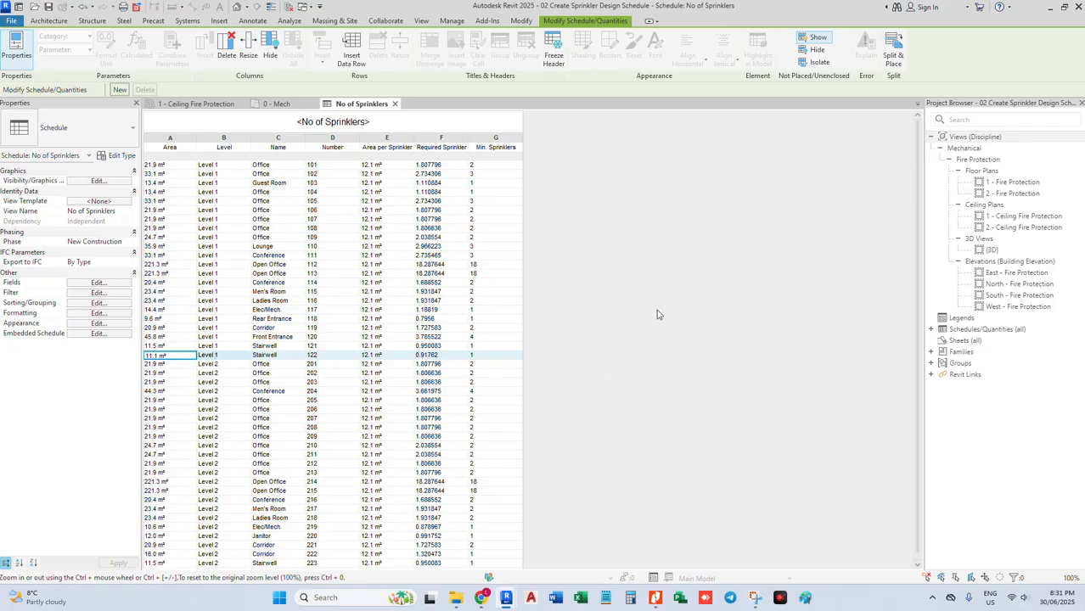
{"action": "left_click", "coordinate": [98, 303]}
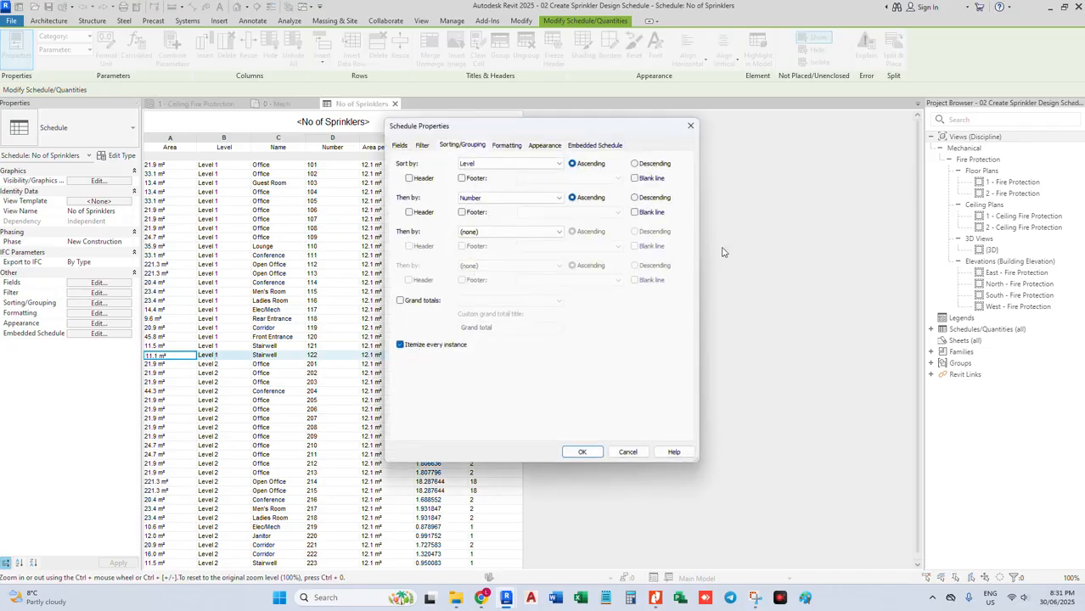
{"action": "left_click", "coordinate": [636, 179]}
{"action": "left_click", "coordinate": [583, 452]}
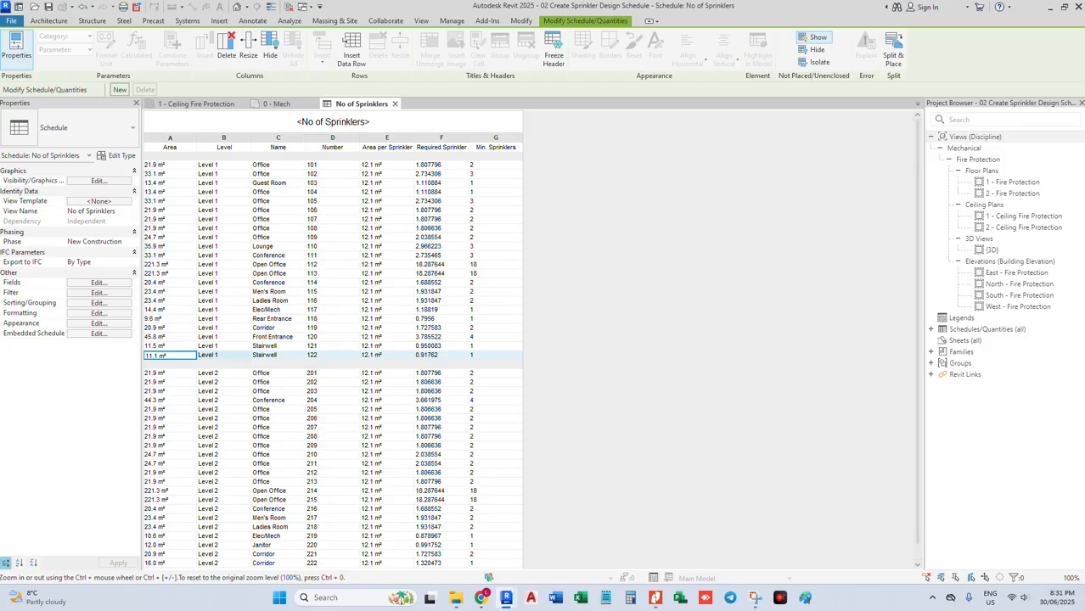
- Open the 1 - Ceiling Fire Protection view and close all other open views, including 0 - Mech
{"action": "double_click", "coordinate": [1002, 218]}
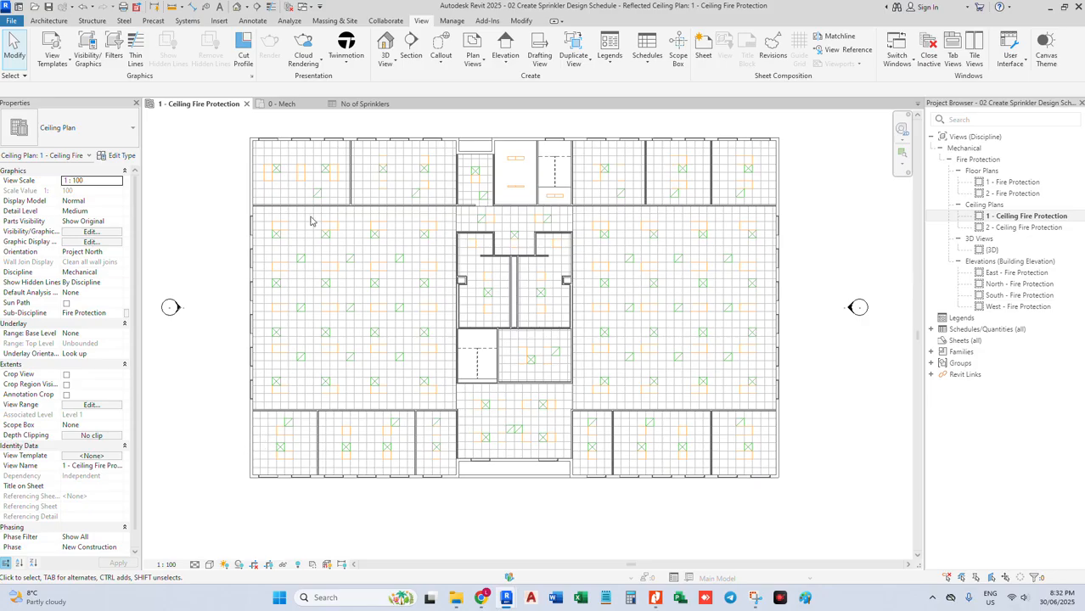
{"action": "left_click", "coordinate": [289, 8]}
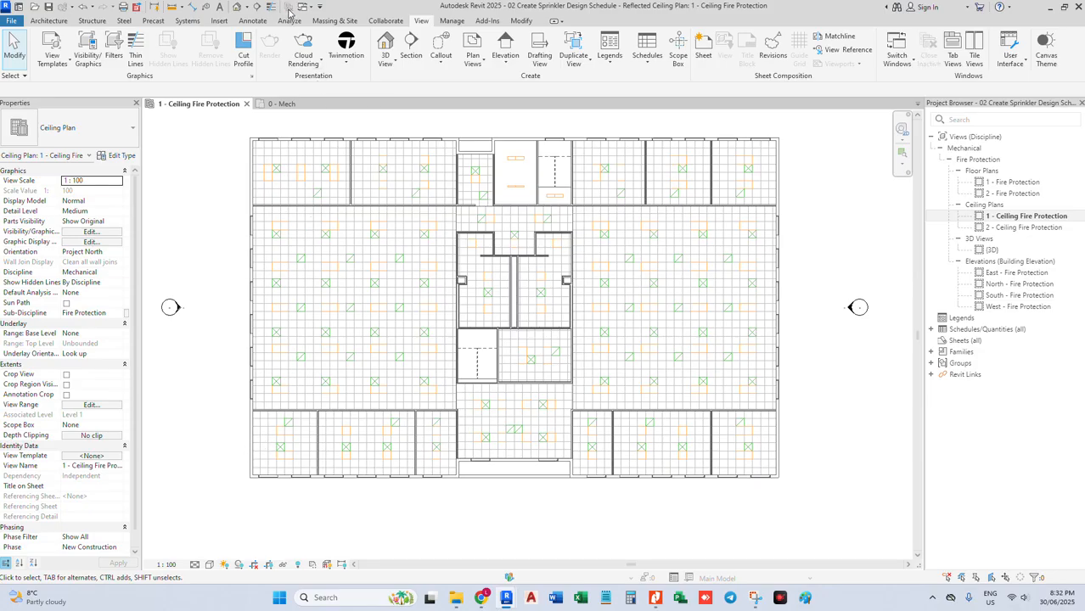
{"action": "left_click", "coordinate": [270, 106]}
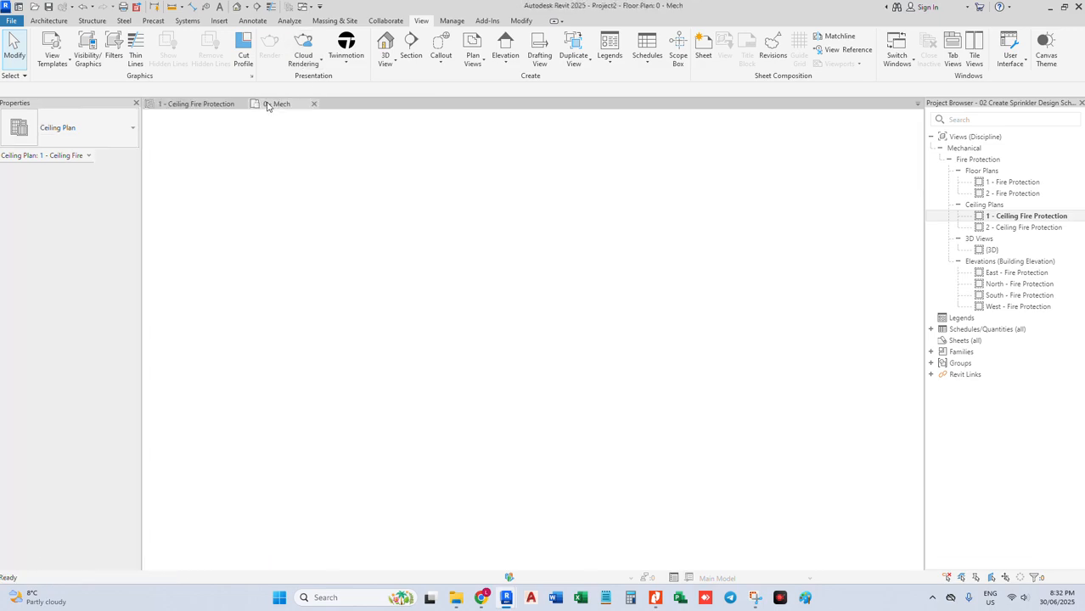
{"action": "left_click", "coordinate": [313, 104]}
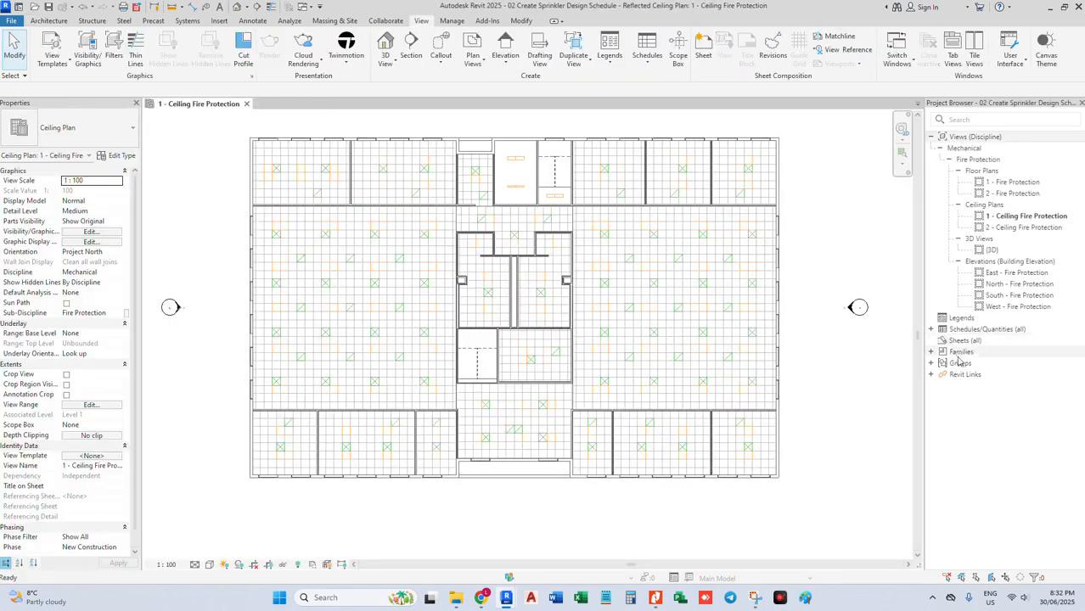
- Reopen the No of Sprinklers schedule and tile it side by side with the 1 - Ceiling Fire Protection view
{"action": "left_click", "coordinate": [931, 330]}
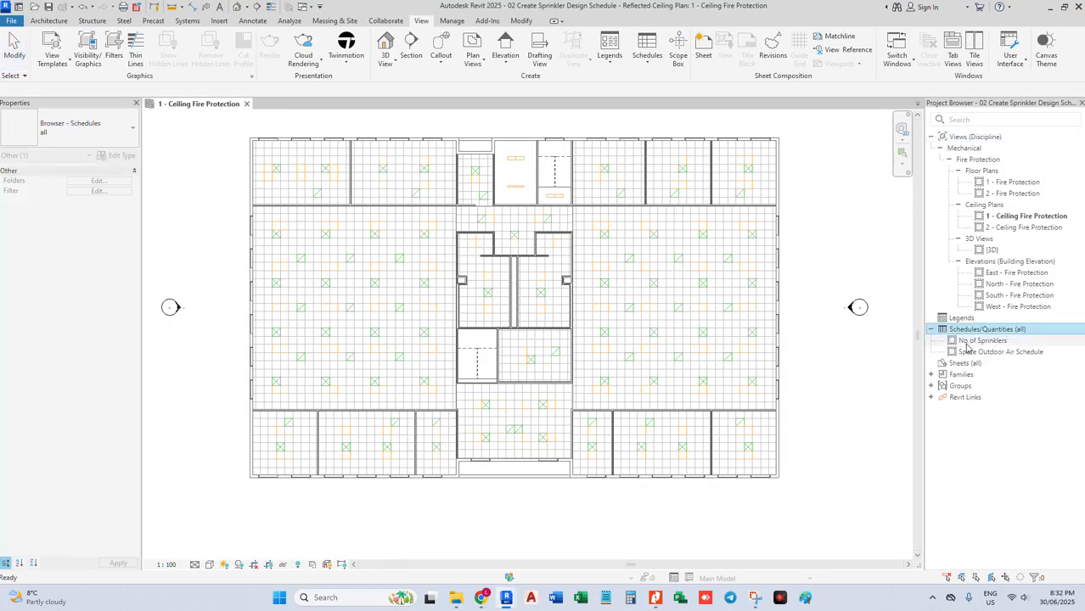
{"action": "double_click", "coordinate": [972, 343]}
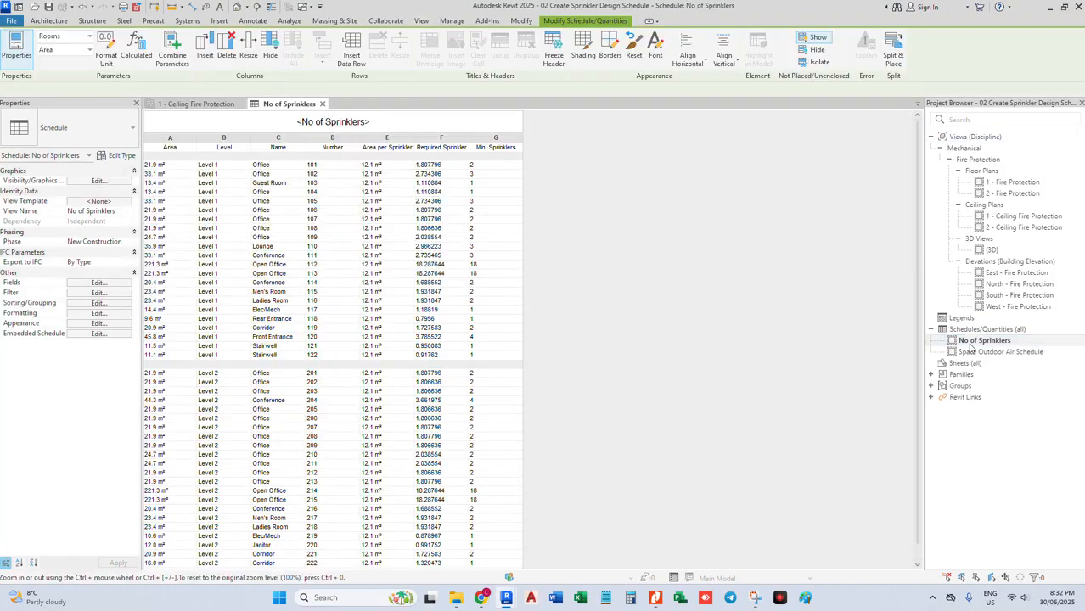
{"action": "type", "text": "wi"}
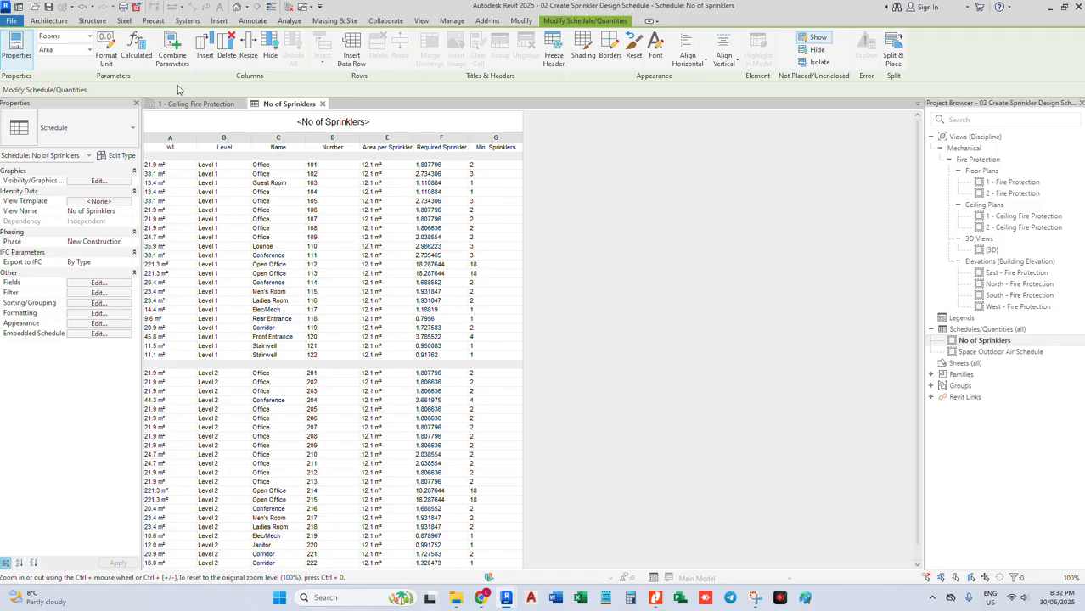
{"action": "key", "text": "Escape"}
{"action": "type", "text": "wt"}
{"action": "left_click", "coordinate": [222, 104]}
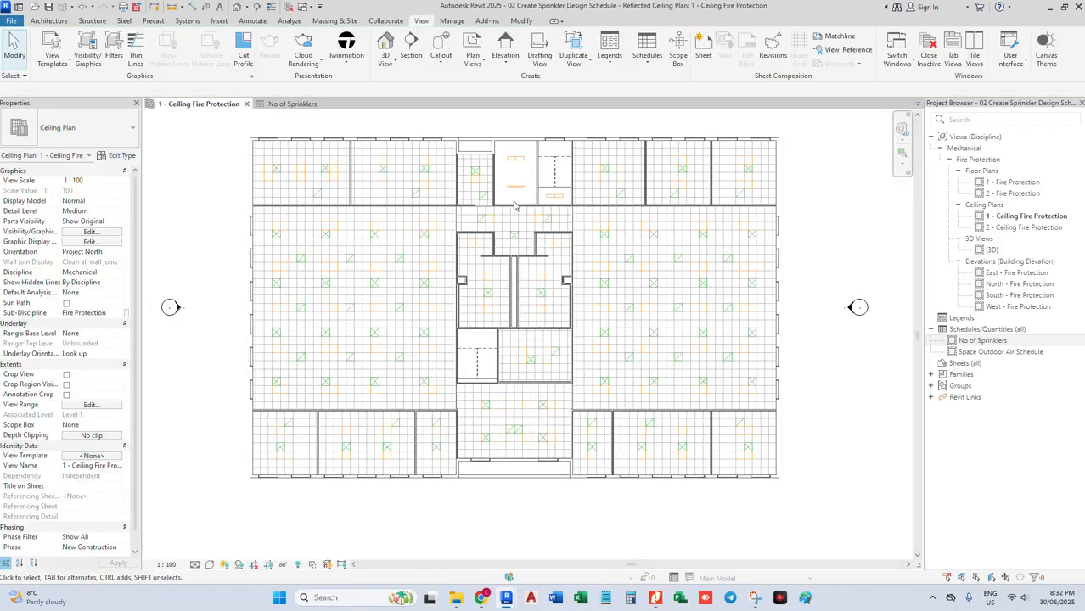
{"action": "key", "text": "t"}
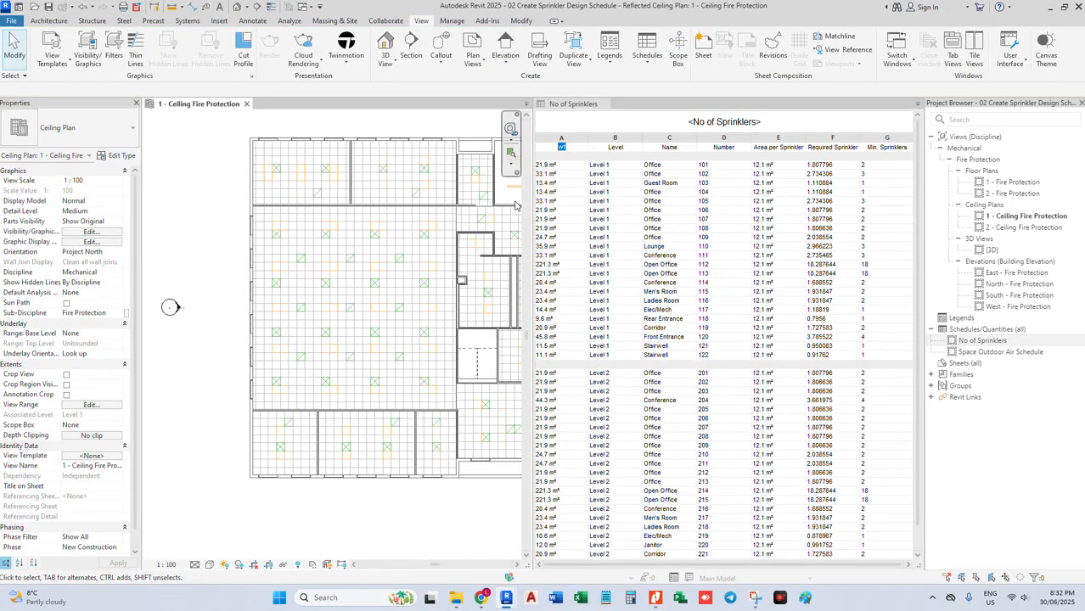
- Fit the whole ceiling plan inside its tiled window and make the 1 - Ceiling Fire Protection view active
{"action": "key", "text": "z"}
{"action": "key", "text": "f"}
{"action": "scroll", "coordinate": [281, 372], "scroll_direction": "up", "scroll_amount": 4}
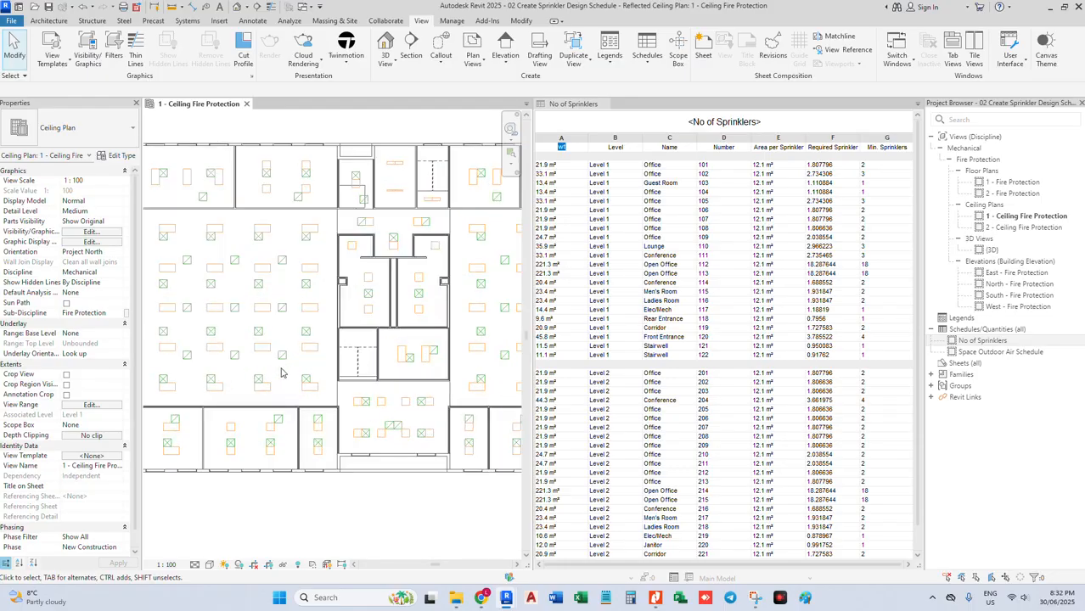
{"action": "left_click", "coordinate": [617, 168]}
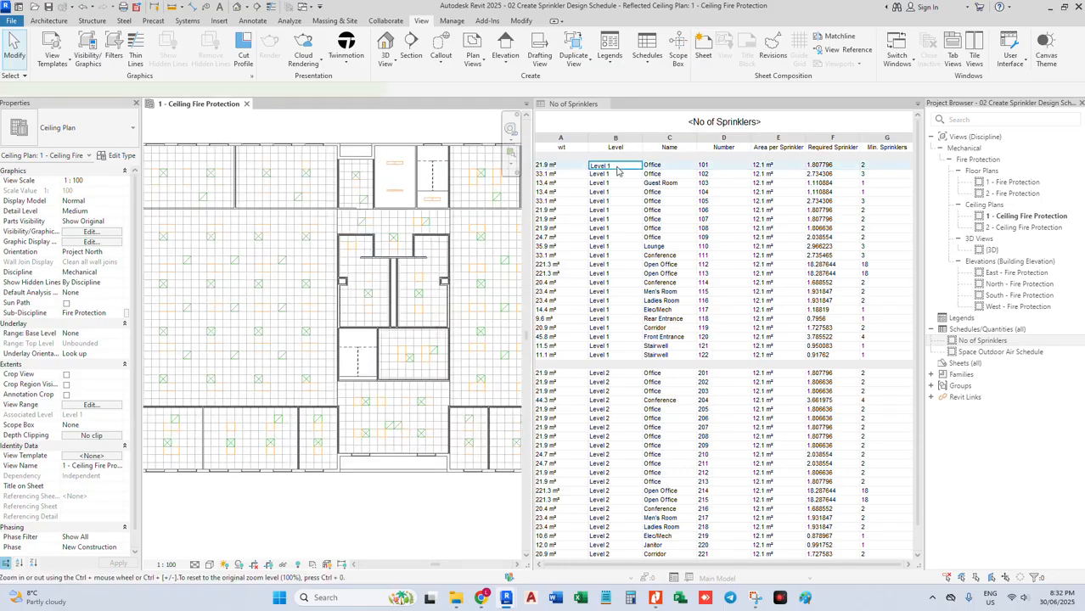
{"action": "scroll", "coordinate": [347, 264], "scroll_direction": "down", "scroll_amount": 4}
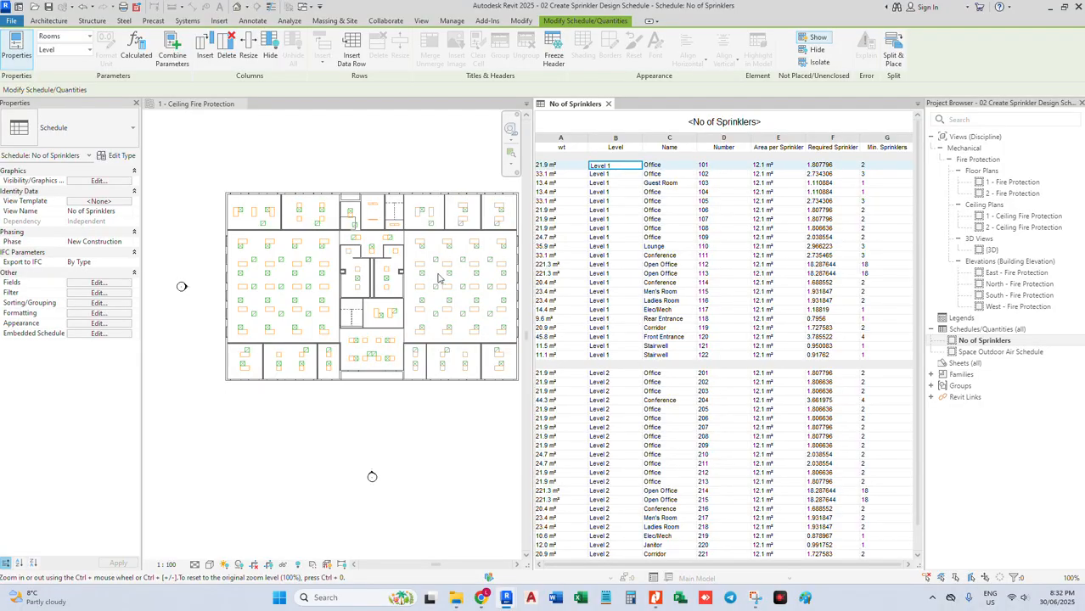
{"action": "left_click", "coordinate": [439, 278]}
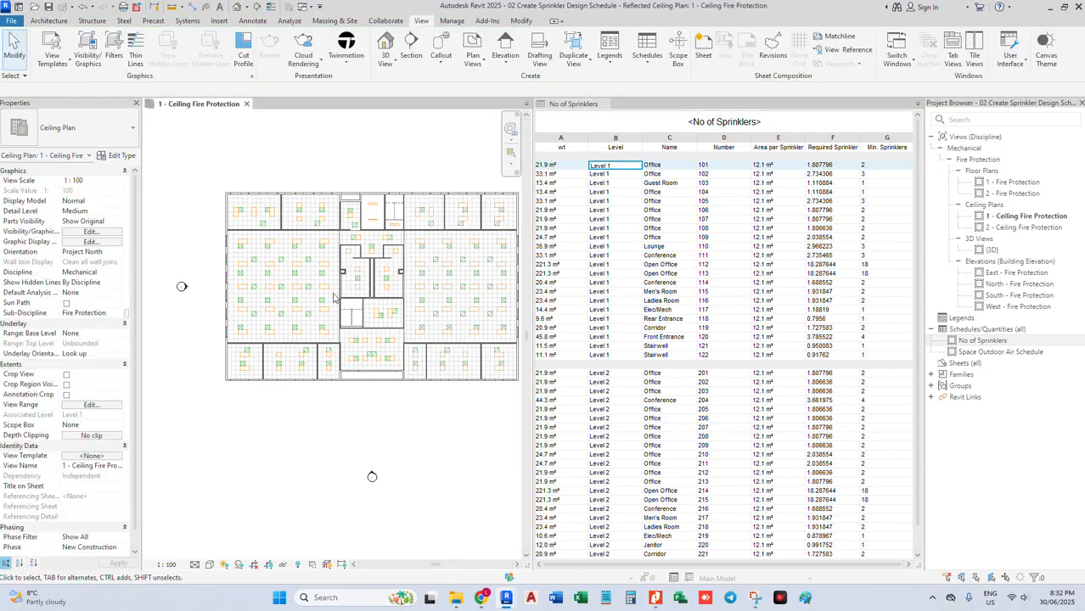
- Turn on the Interior subcategory of Spaces in the ceiling plan's visibility/graphics overrides
{"action": "scroll", "coordinate": [334, 297], "scroll_direction": "up", "scroll_amount": 2}
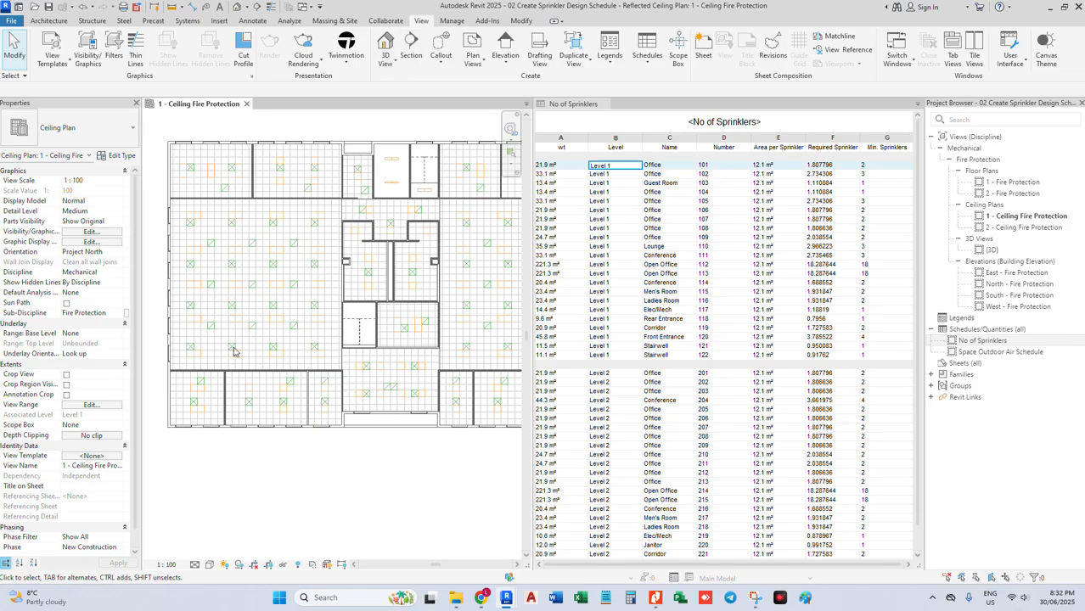
{"action": "key", "text": "v"}
{"action": "key", "text": "g"}
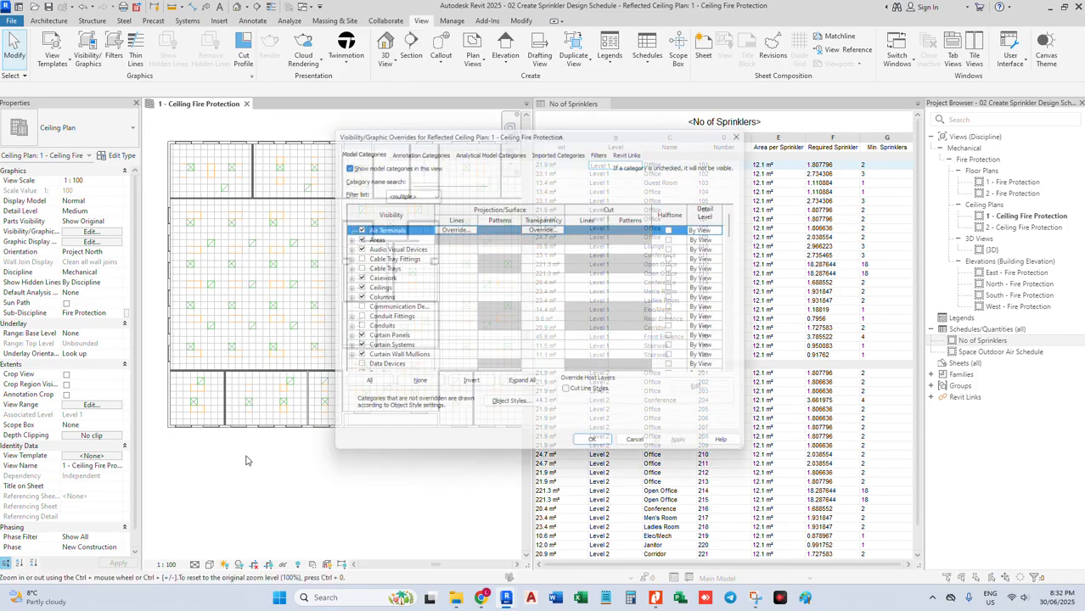
{"action": "left_click", "coordinate": [397, 310]}
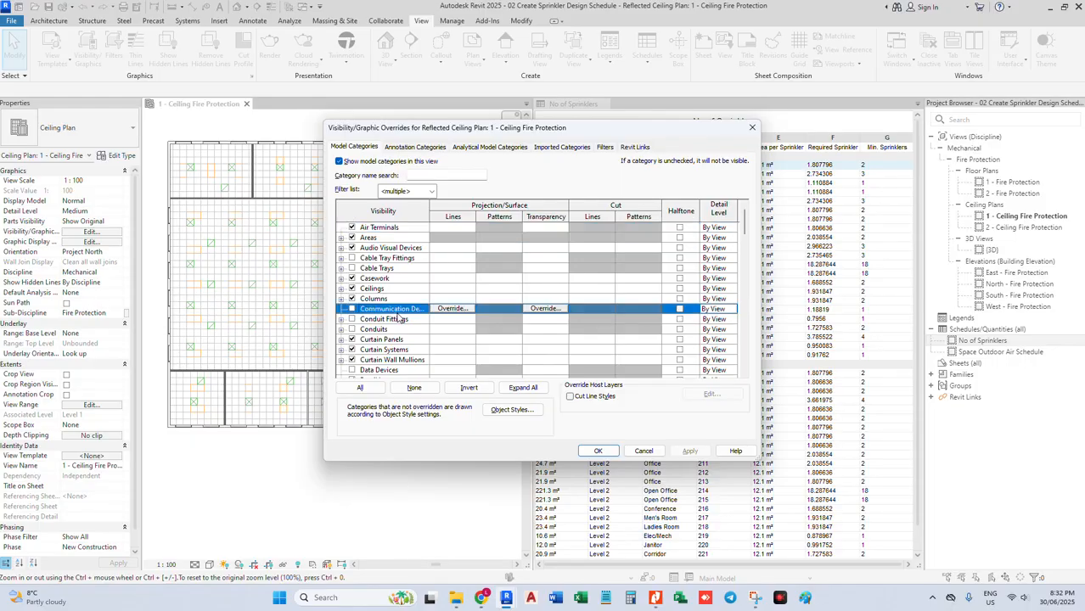
{"action": "key", "text": "s"}
{"action": "scroll", "coordinate": [394, 325], "scroll_direction": "down", "scroll_amount": 5}
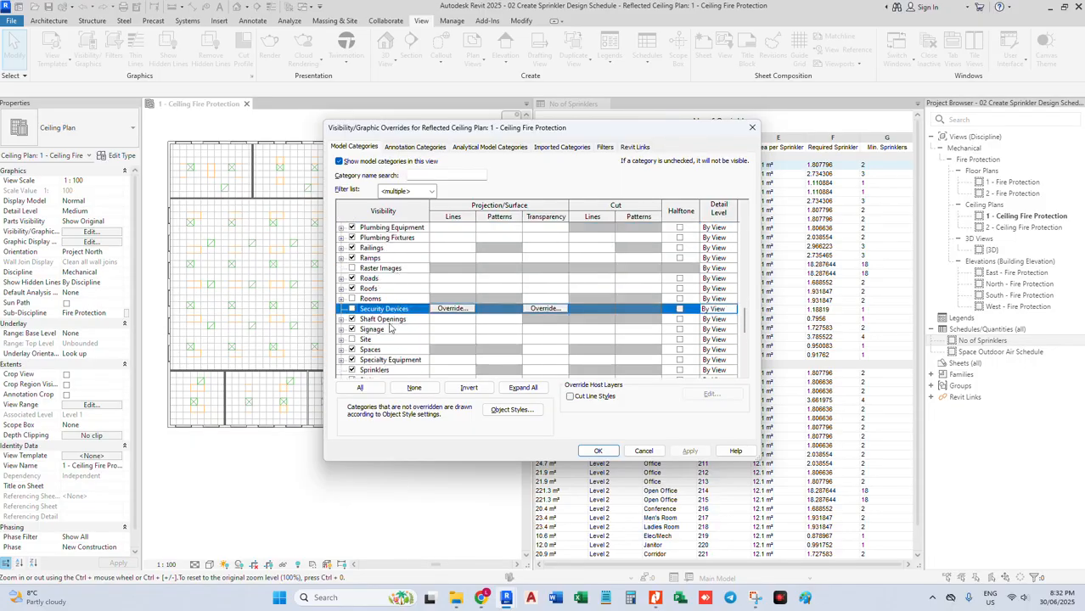
{"action": "left_click", "coordinate": [341, 350]}
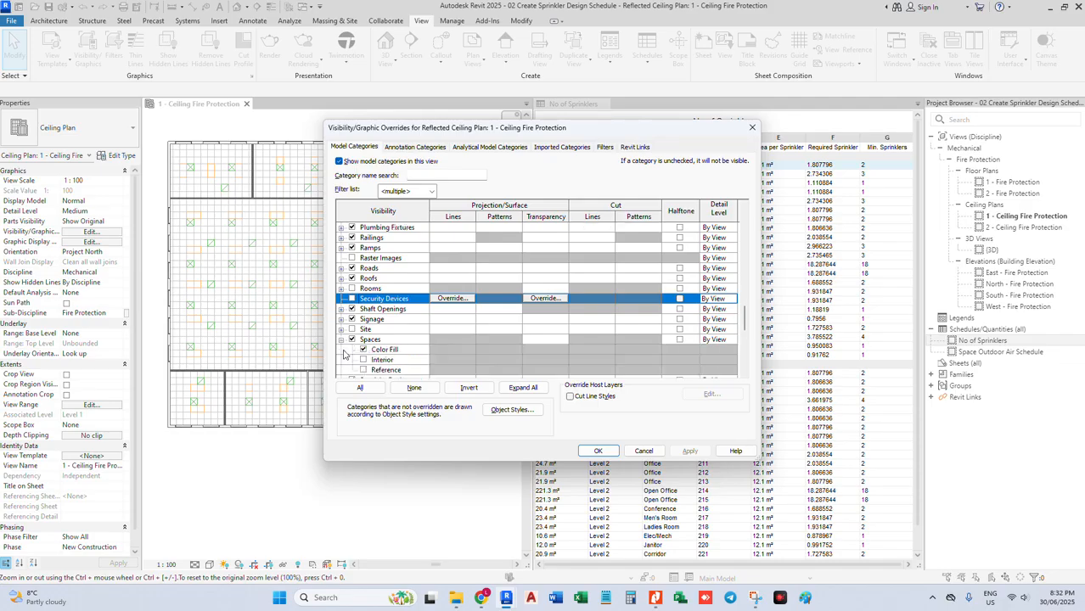
{"action": "left_click", "coordinate": [363, 360]}
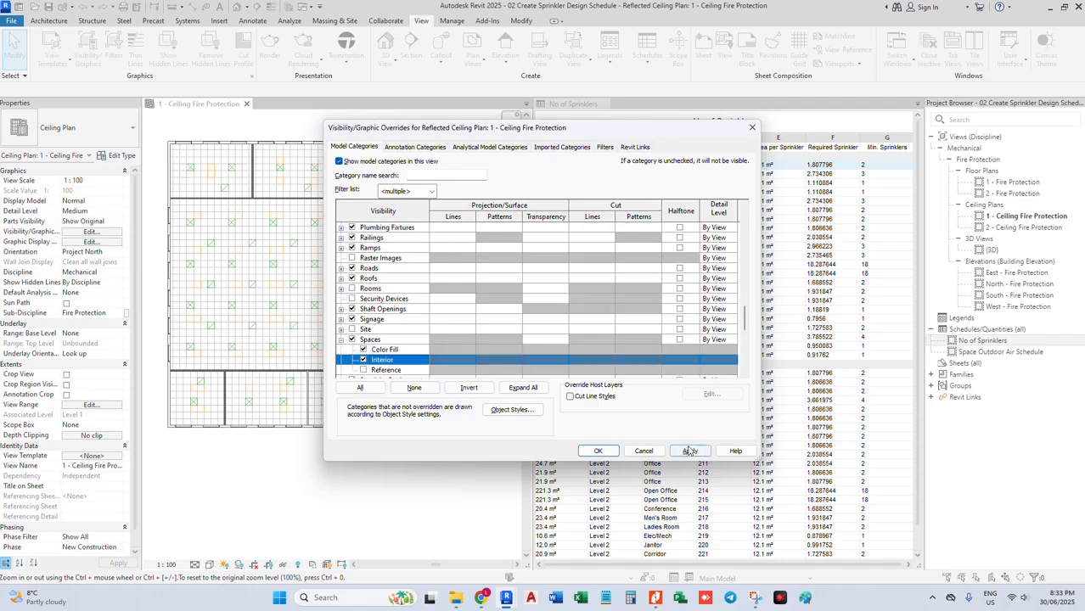
{"action": "left_click", "coordinate": [689, 451]}
{"action": "left_click", "coordinate": [602, 452]}
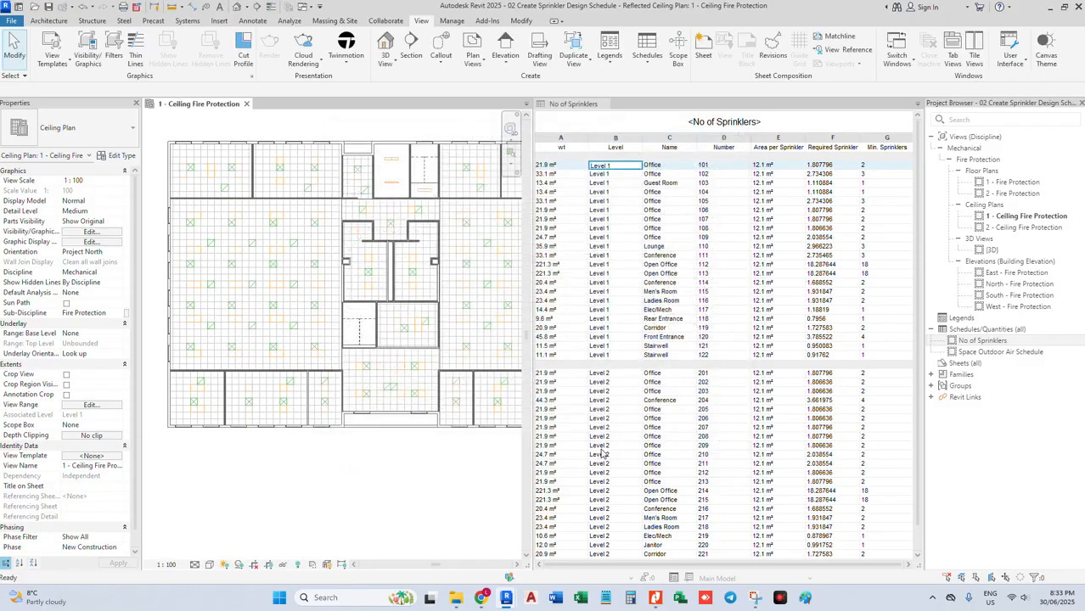
- Try to place a single space by hand in the upper-left corner office of the ceiling plan
{"action": "scroll", "coordinate": [303, 255], "scroll_direction": "down", "scroll_amount": 2}
{"action": "middle_click_drag", "start_coordinate": [384, 276], "coordinate": [326, 276]}
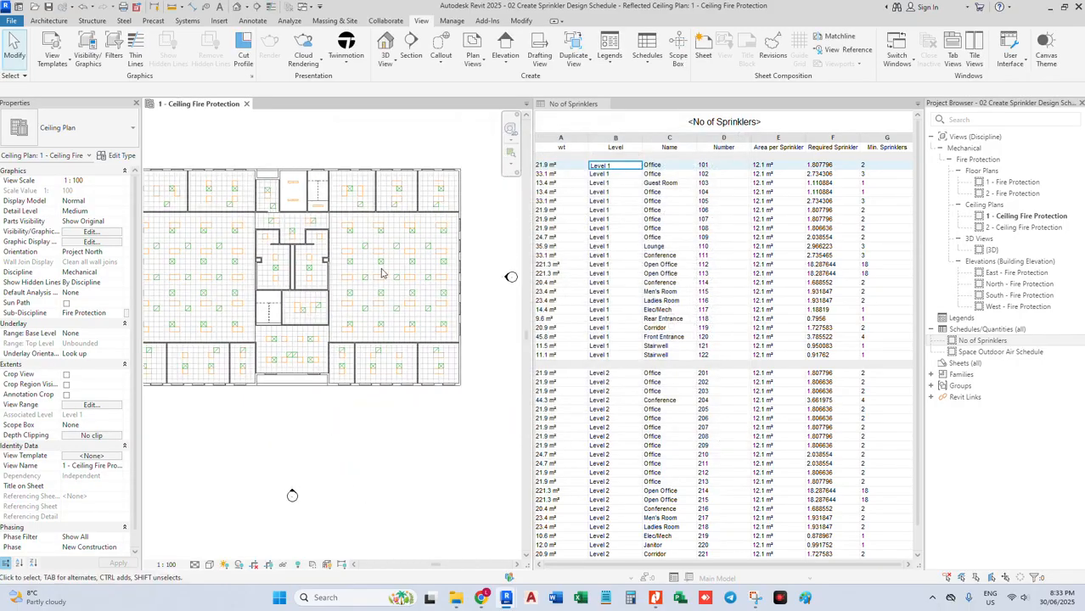
{"action": "left_click", "coordinate": [451, 21]}
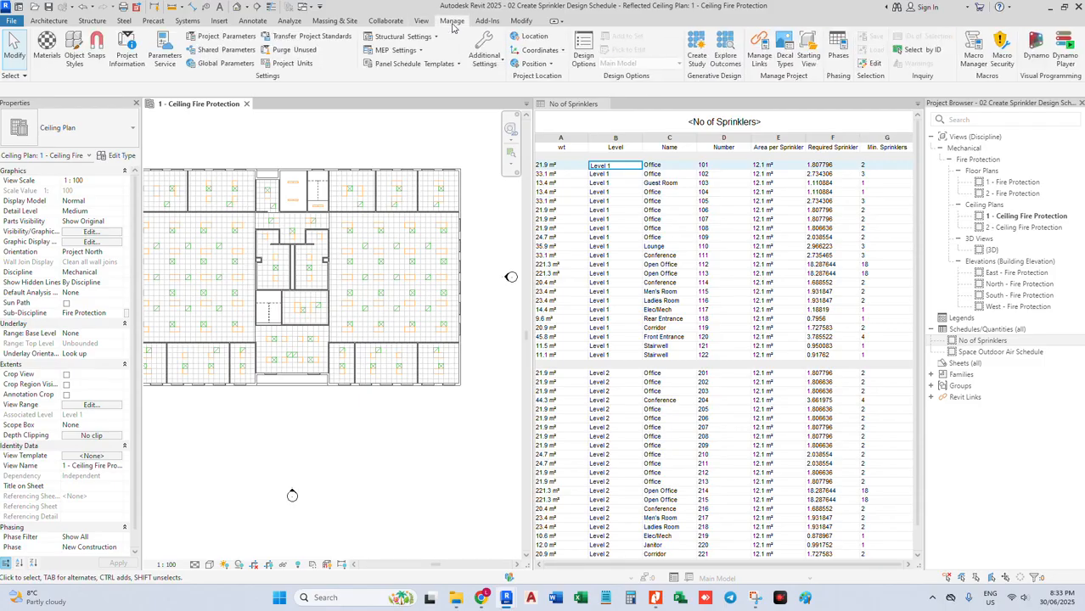
{"action": "left_click", "coordinate": [286, 22]}
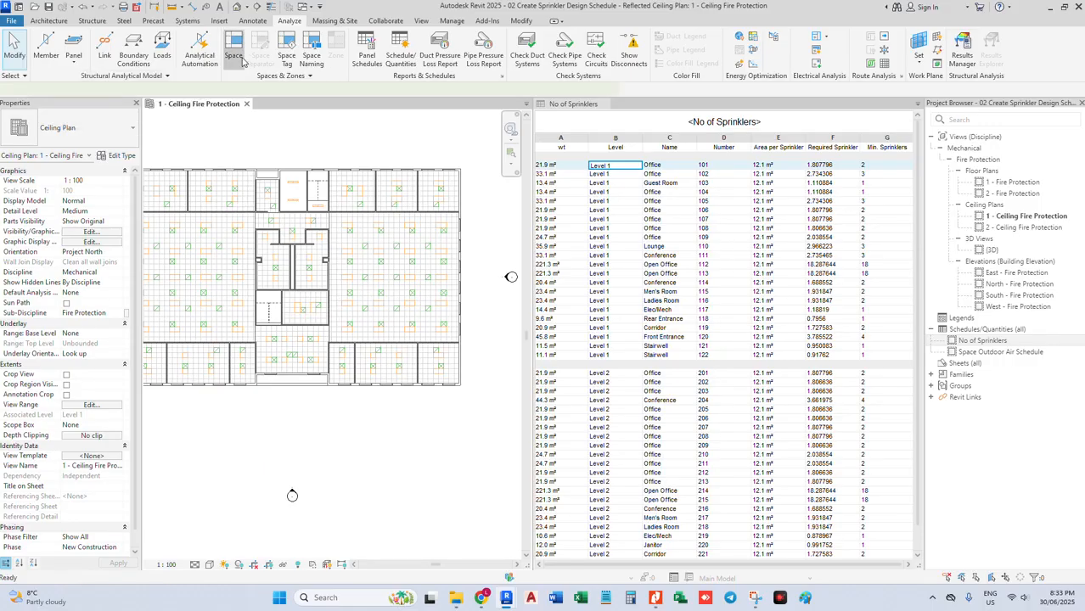
{"action": "left_click", "coordinate": [240, 58]}
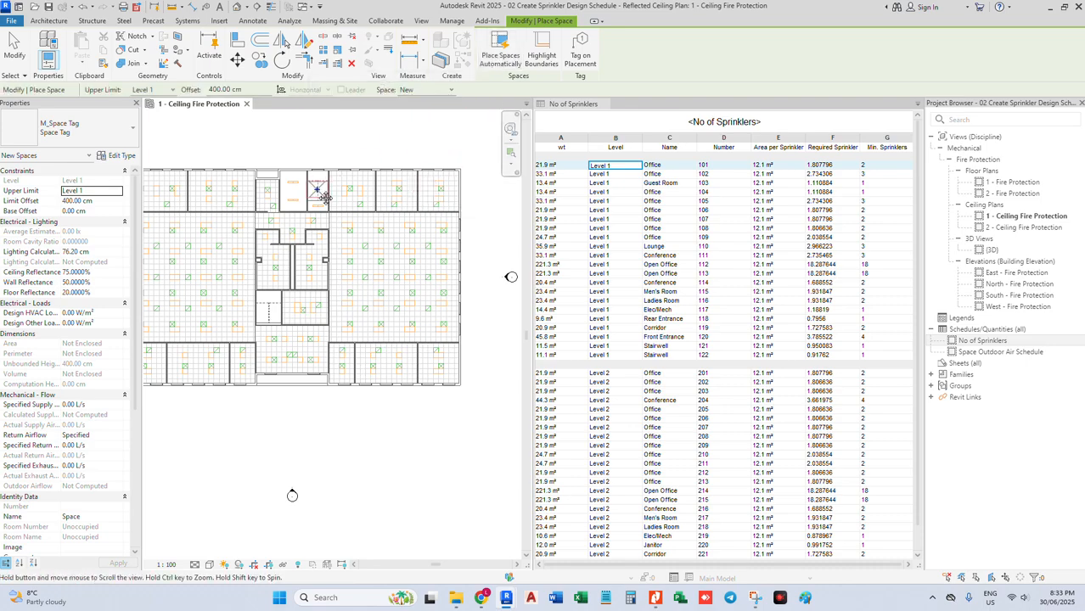
{"action": "middle_click_drag", "start_coordinate": [325, 198], "coordinate": [405, 198]}
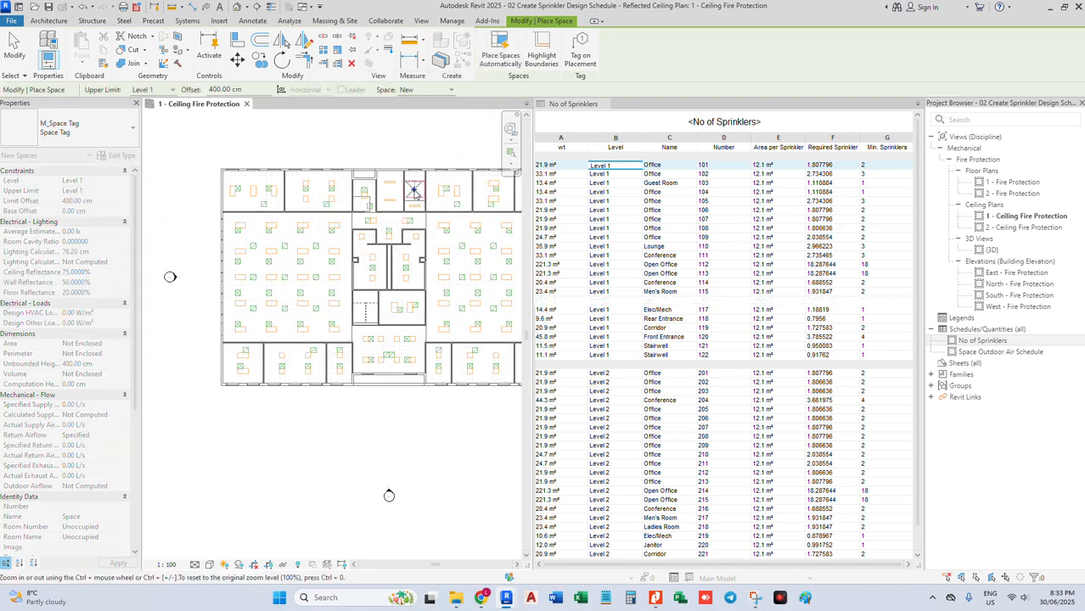
{"action": "left_click", "coordinate": [254, 195]}
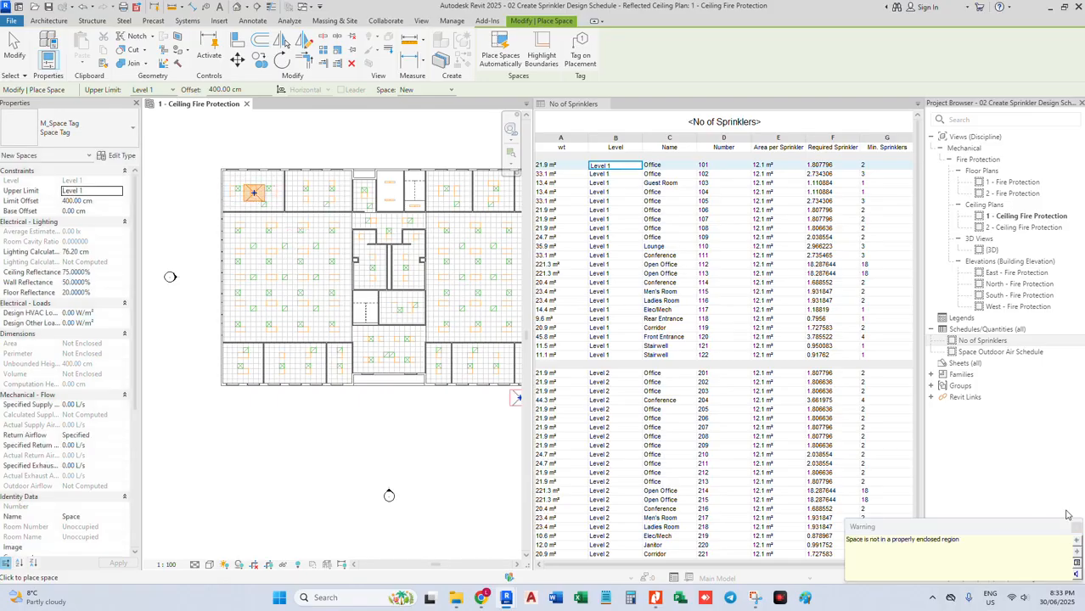
{"action": "key", "text": "Escape"}
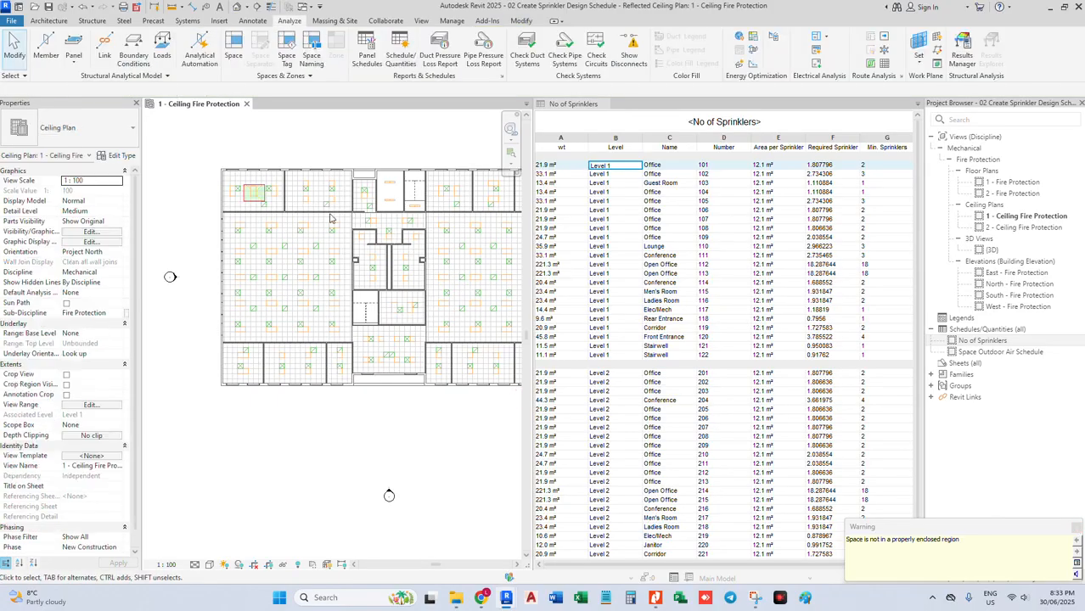
- Delete the space just placed in the upper-left corner office and dismiss the resulting warning
{"action": "left_click", "coordinate": [254, 195]}
{"action": "right_click", "coordinate": [255, 194]}
{"action": "left_click", "coordinate": [314, 328]}
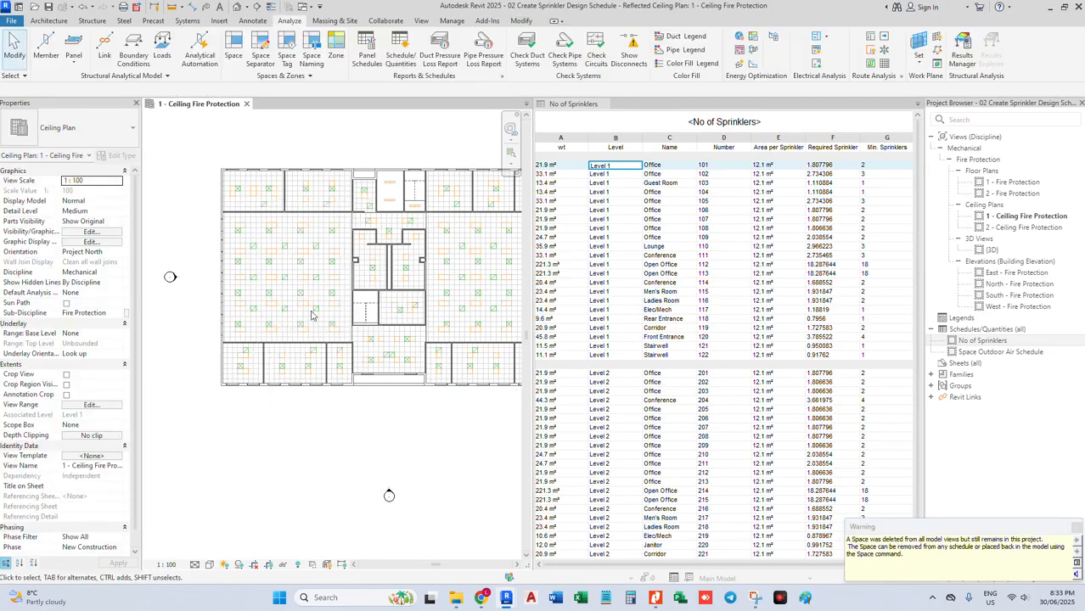
{"action": "left_click", "coordinate": [1076, 528]}
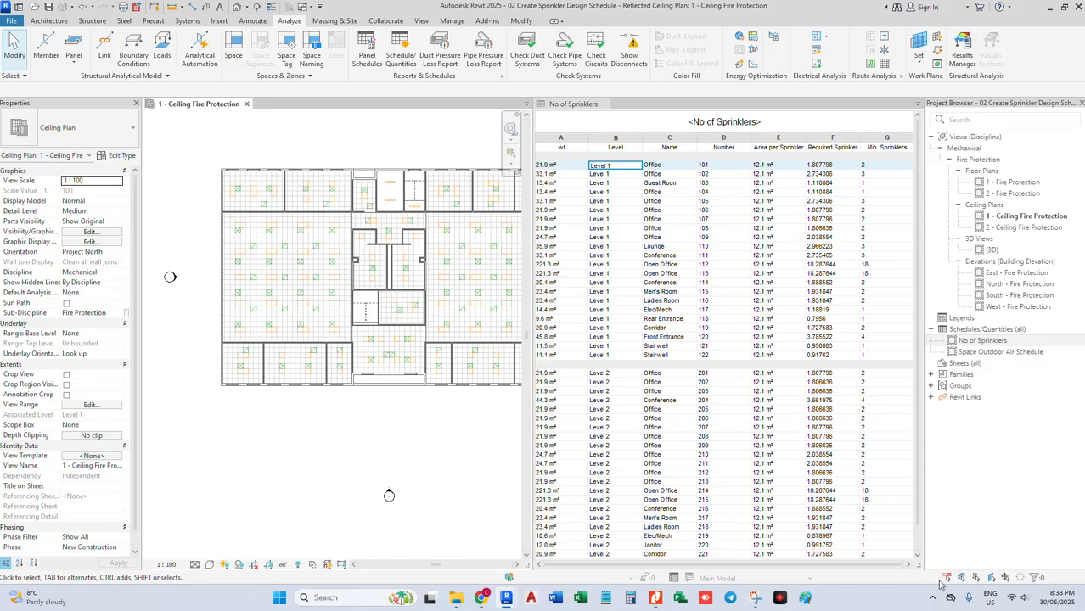
- Enable Room Bounding in the type properties of the linked c Office Building.rvt model
{"action": "left_click", "coordinate": [416, 387]}
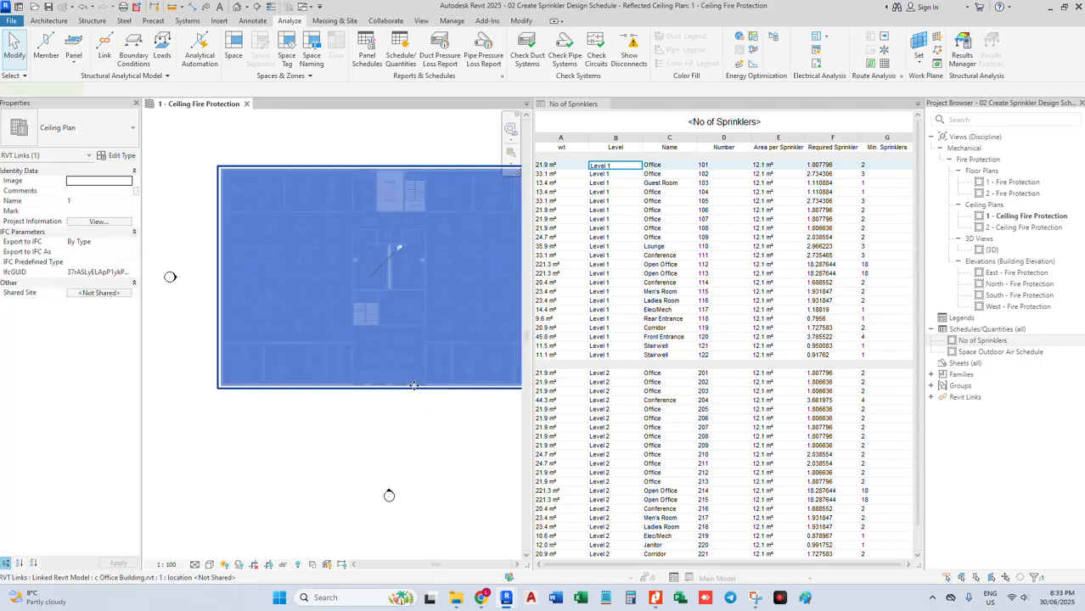
{"action": "left_click", "coordinate": [124, 155]}
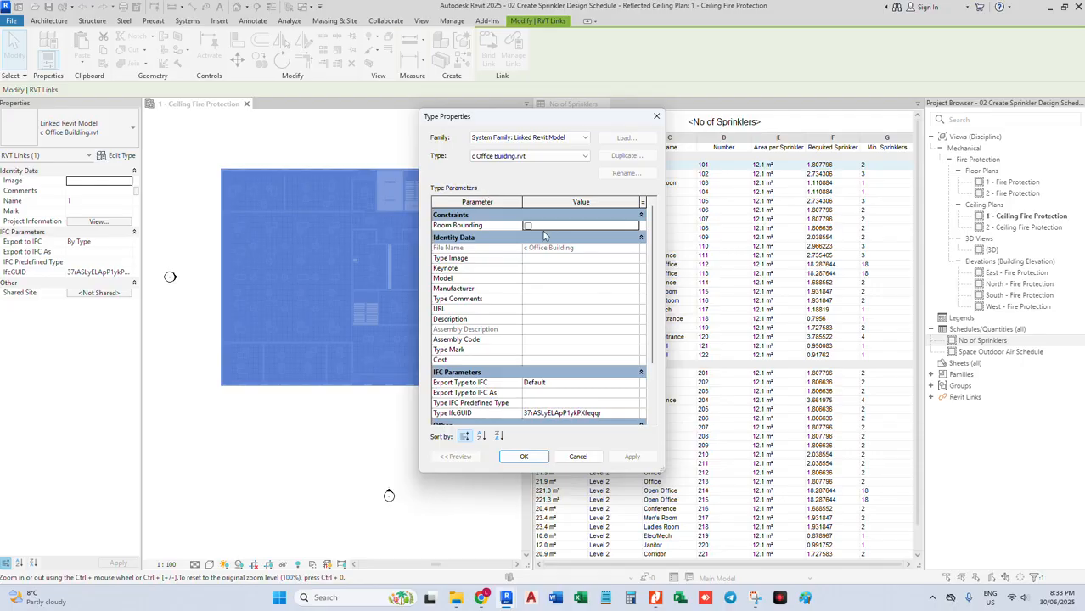
{"action": "left_click", "coordinate": [528, 226]}
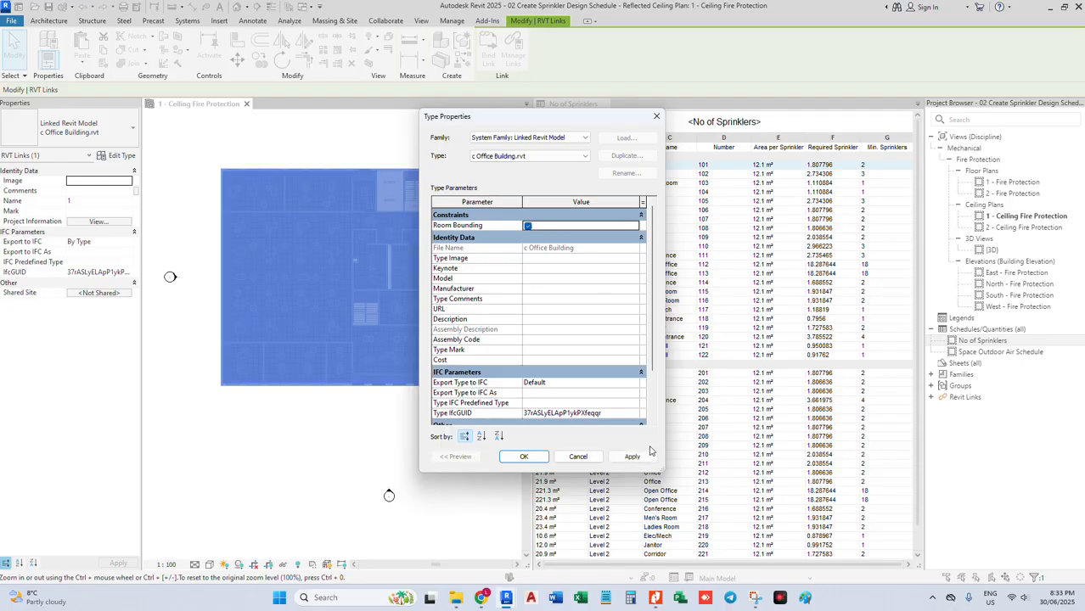
{"action": "left_click", "coordinate": [523, 456]}
{"action": "left_click", "coordinate": [396, 450]}
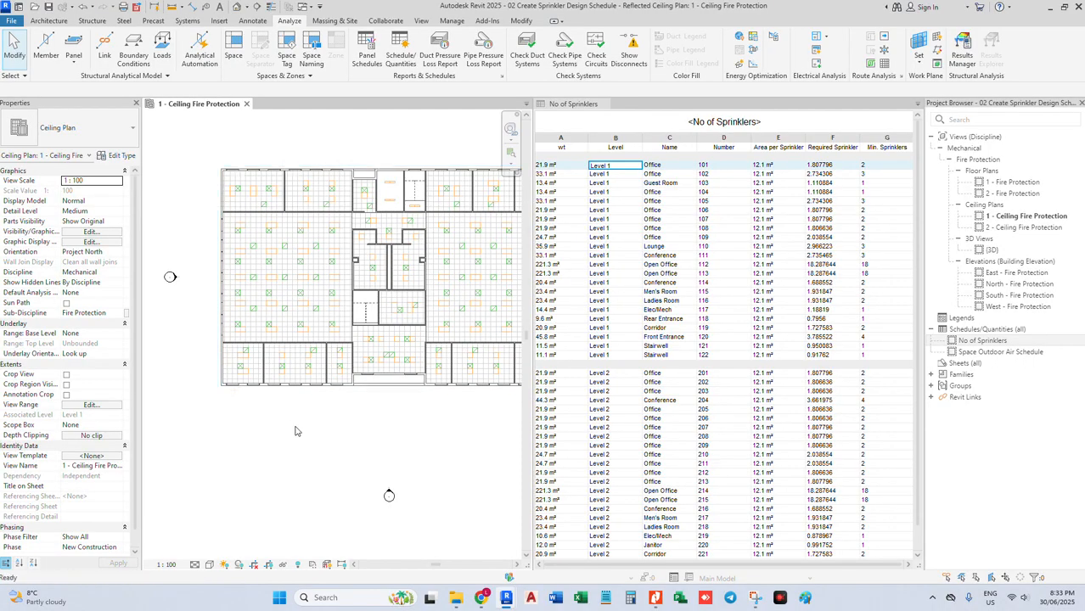
- Check the visibility of the Spaces subcategories in the ceiling plan's graphics overrides without changing anything
{"action": "key", "text": "v"}
{"action": "key", "text": "g"}
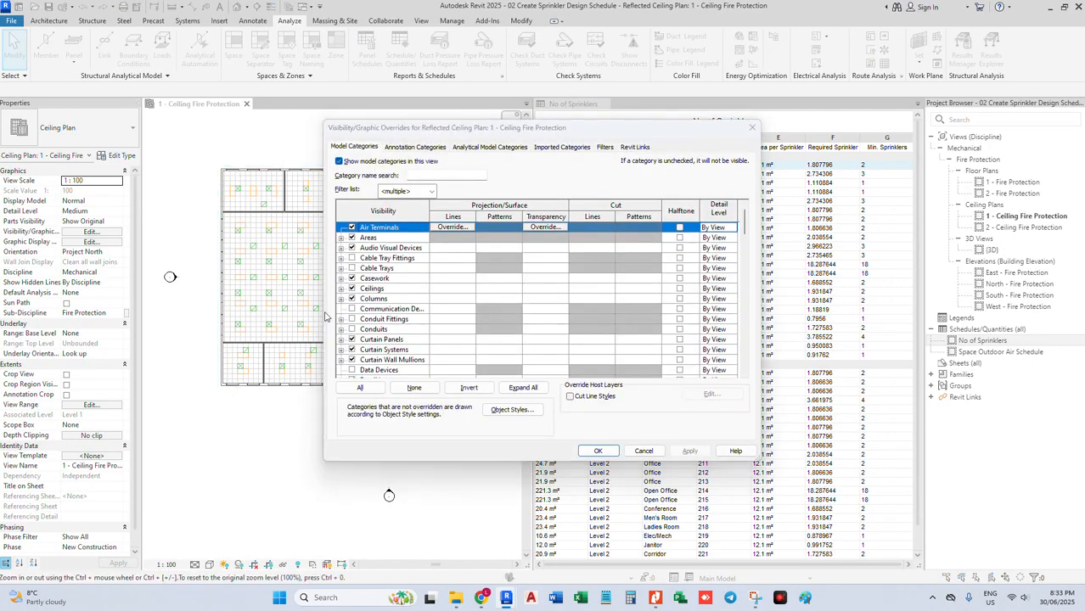
{"action": "left_click", "coordinate": [408, 301]}
{"action": "key", "text": "s"}
{"action": "scroll", "coordinate": [409, 306], "scroll_direction": "down", "scroll_amount": 1}
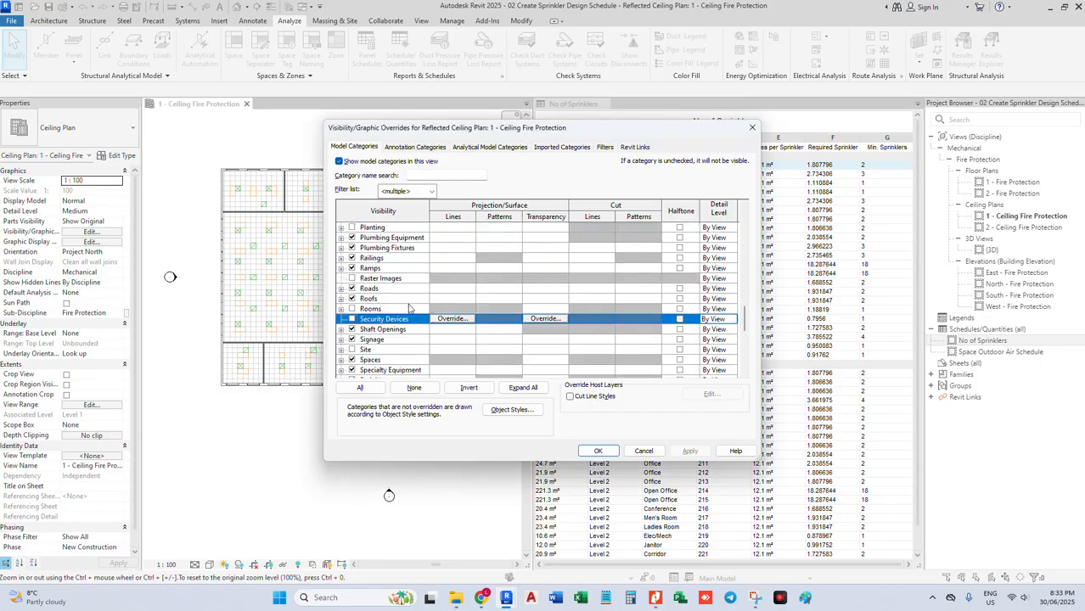
{"action": "left_click", "coordinate": [341, 360]}
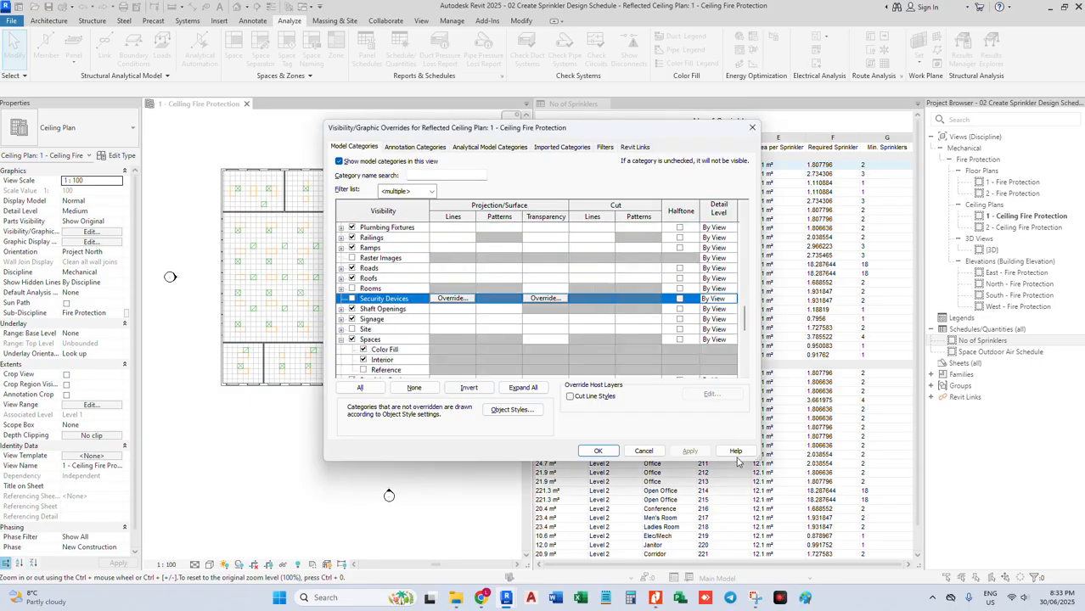
{"action": "left_click", "coordinate": [643, 451]}
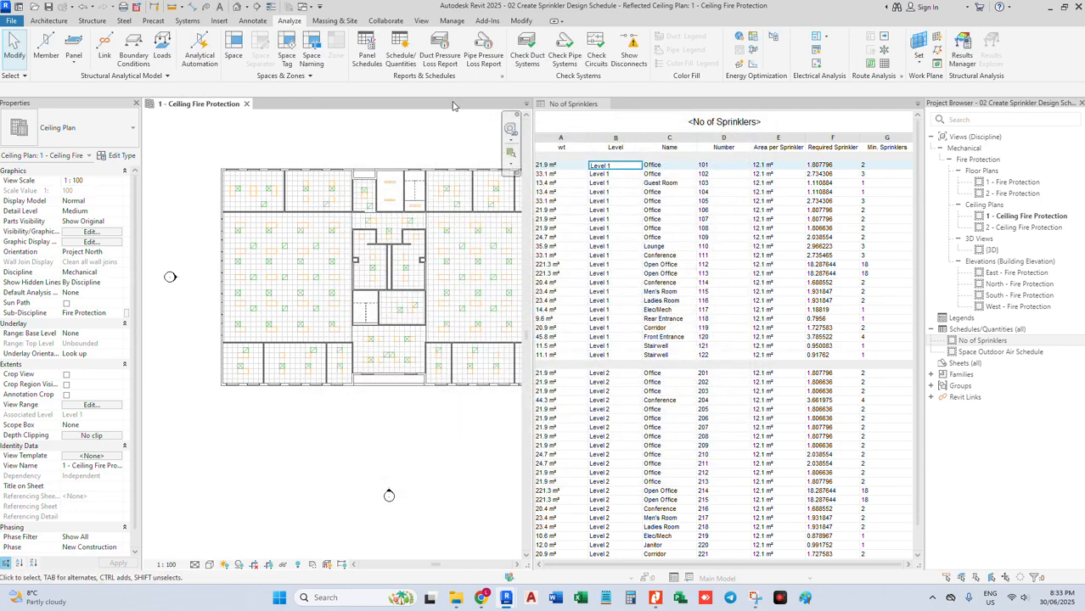
- Place spaces automatically in all enclosed areas of the Level 1 ceiling plan
{"action": "left_click", "coordinate": [235, 49]}
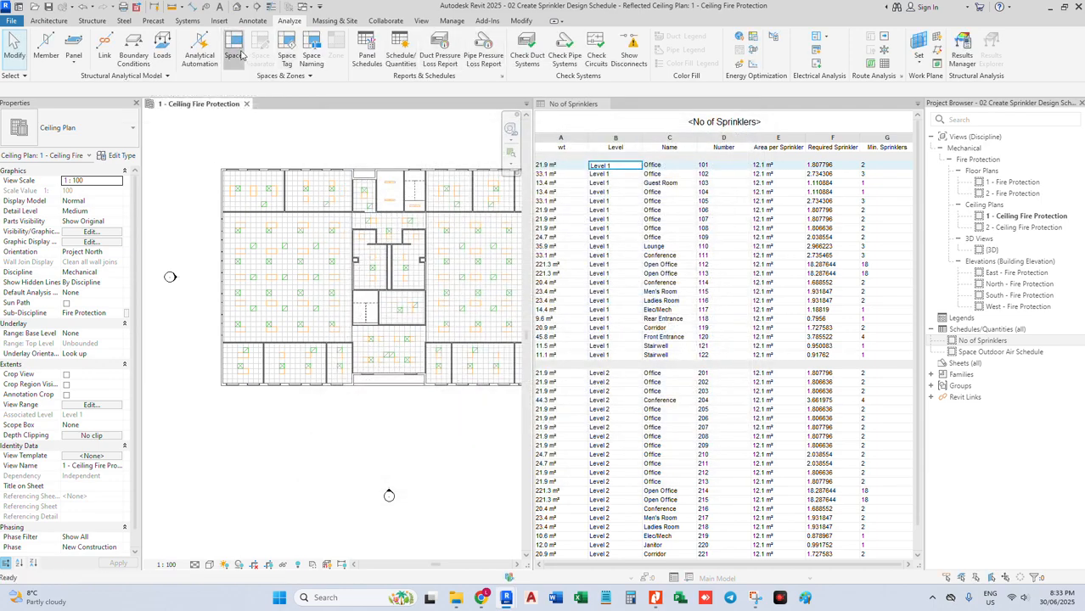
{"action": "left_click", "coordinate": [501, 51]}
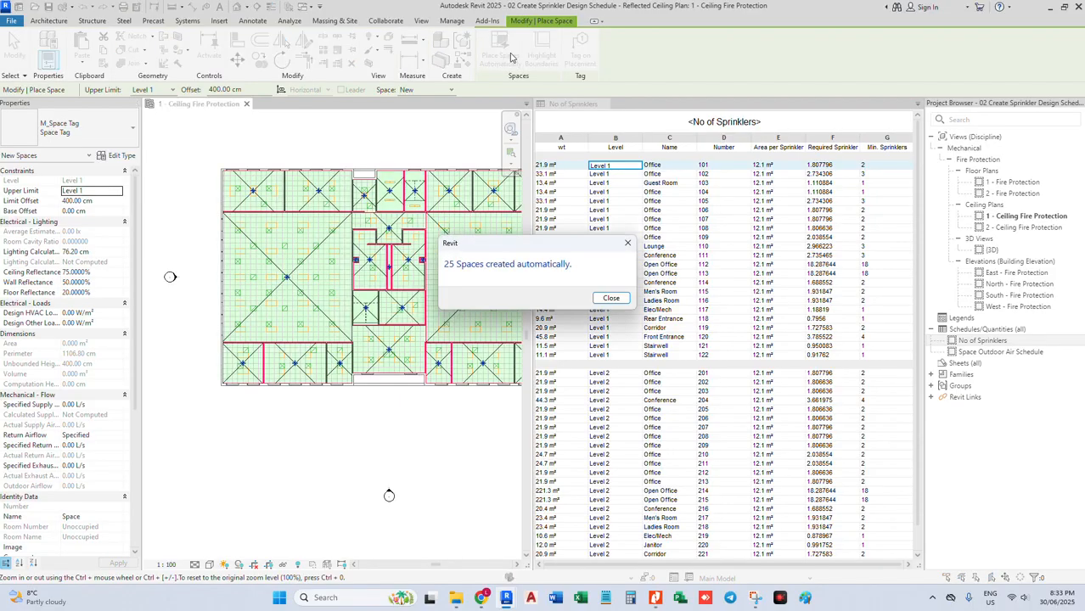
{"action": "left_click", "coordinate": [611, 298]}
{"action": "key", "text": "Escape"}
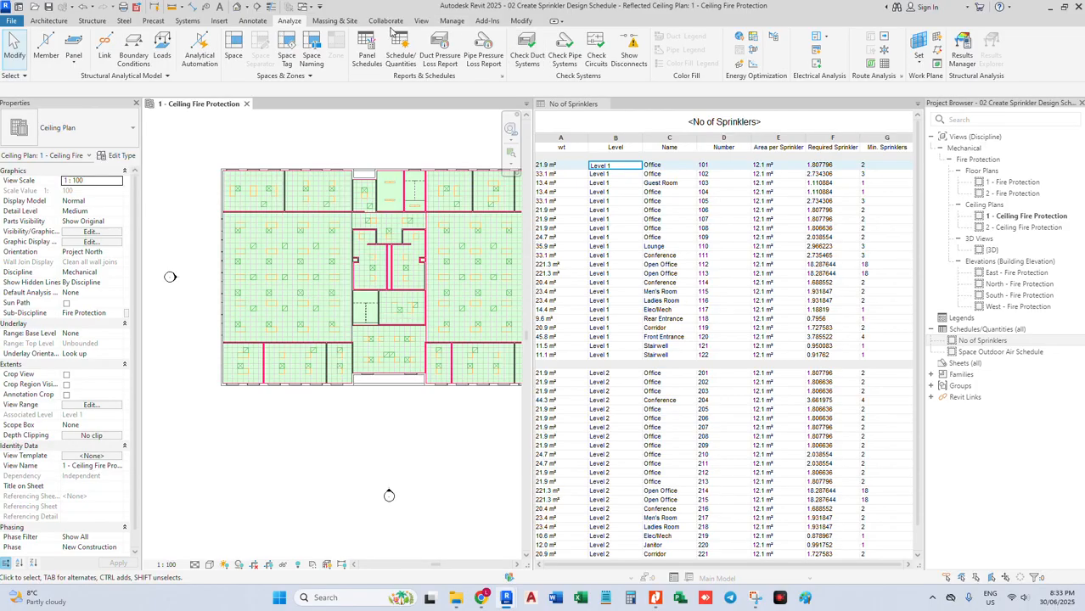
{"action": "left_click", "coordinate": [287, 53]}
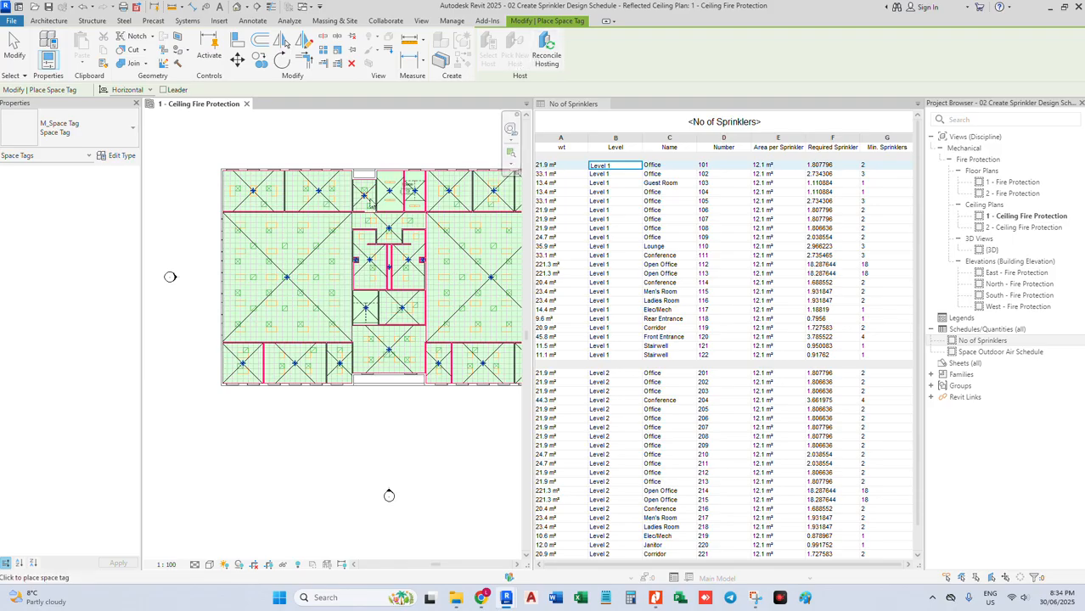
{"action": "scroll", "coordinate": [268, 197], "scroll_direction": "up", "scroll_amount": 3}
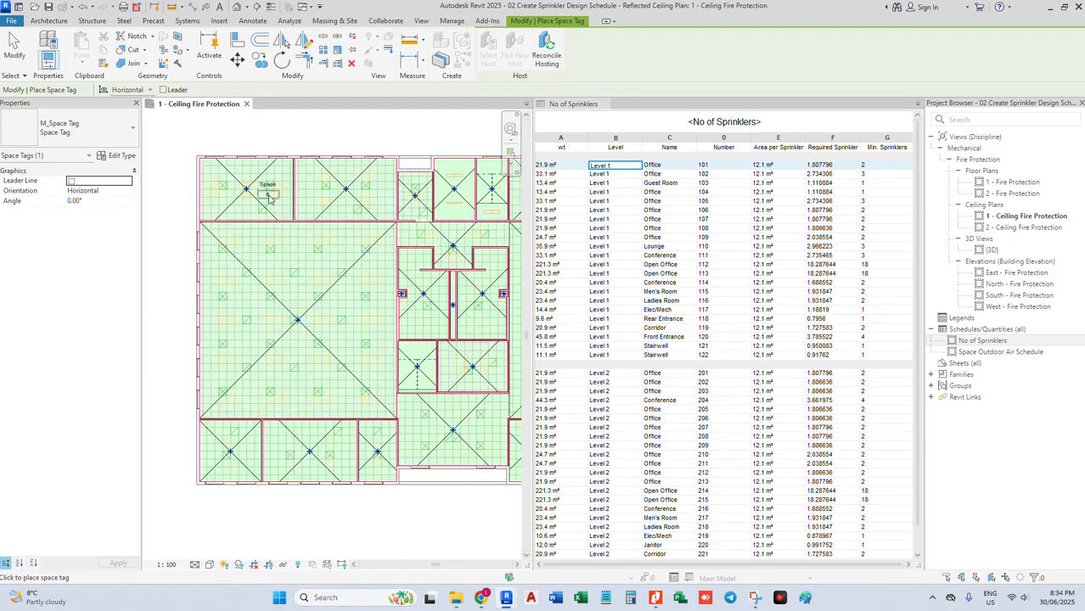
{"action": "key", "text": "Escape"}
{"action": "key", "text": "Escape"}
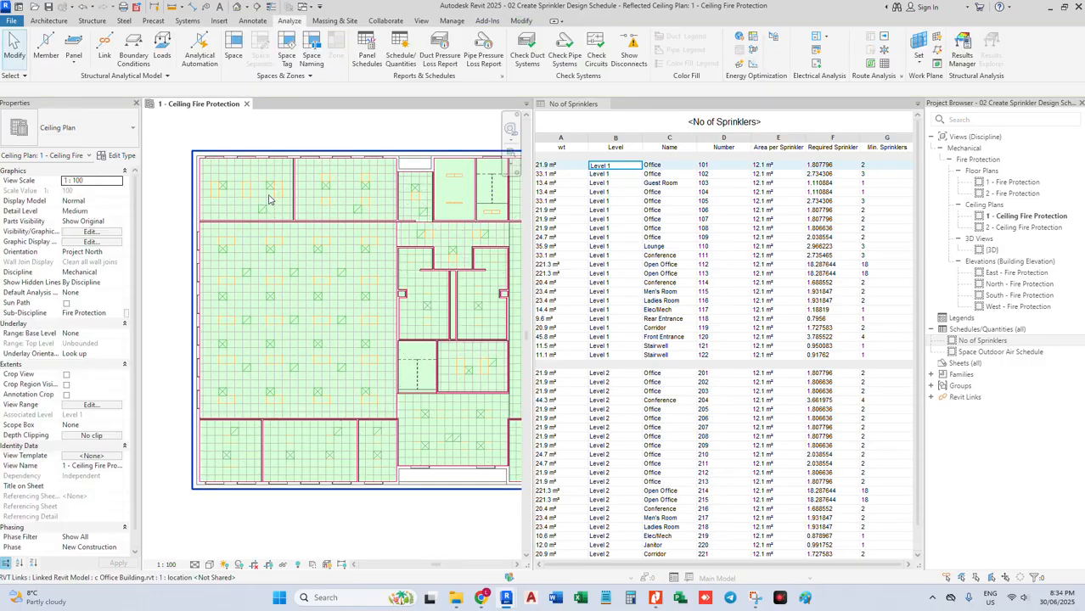
- Tag the spaces in the upper-left and lower-left corner rooms with M_Space Tag
{"action": "left_click", "coordinate": [295, 55]}
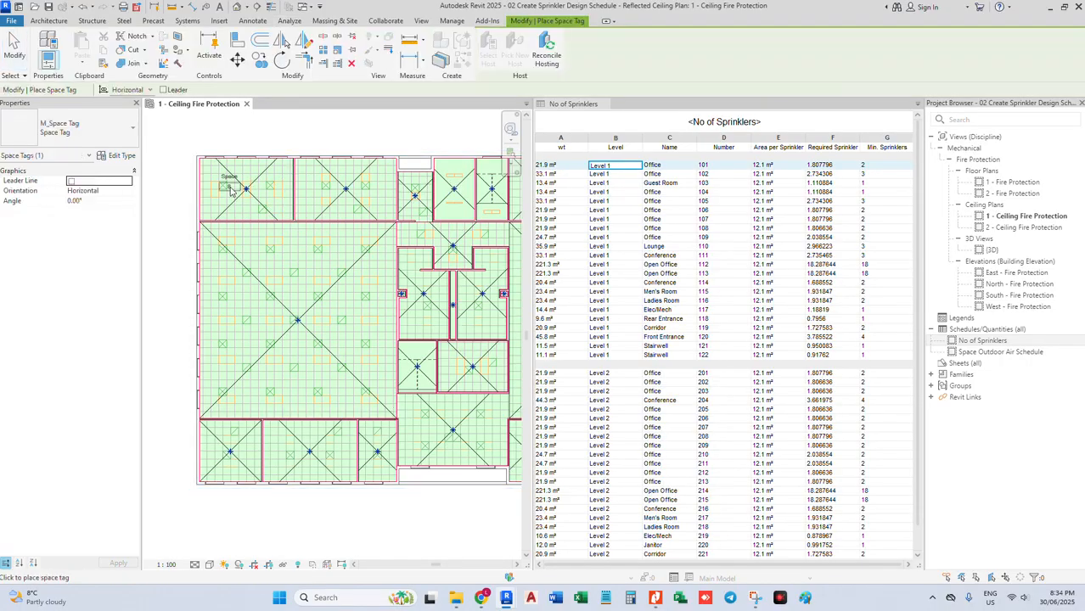
{"action": "left_click", "coordinate": [232, 187]}
{"action": "left_click", "coordinate": [246, 445]}
{"action": "key", "text": "Escape"}
{"action": "key", "text": "Escape"}
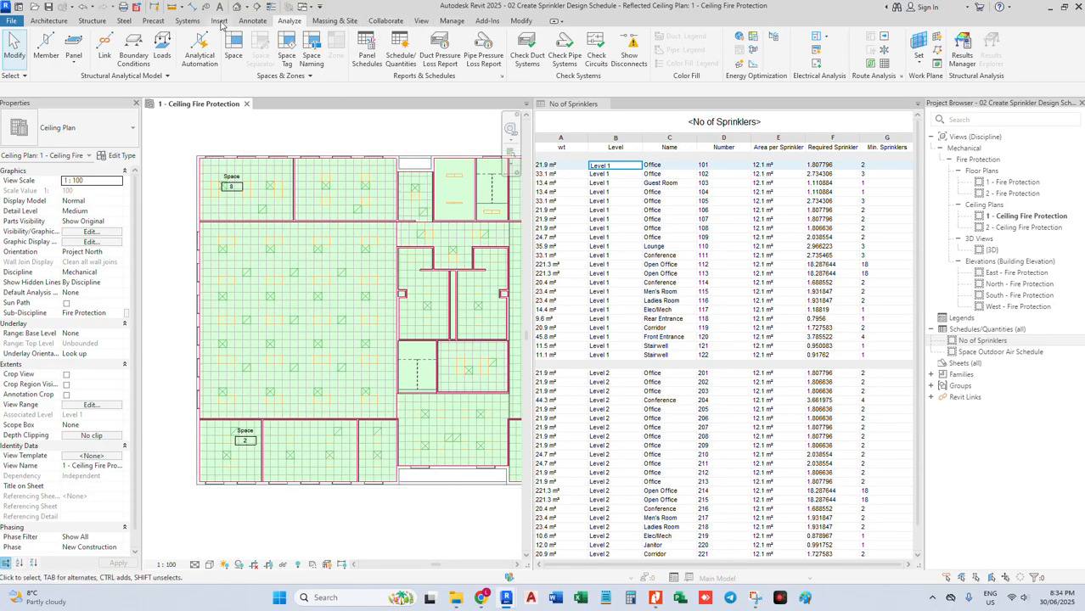
- Tag all remaining untagged spaces in the Level 1 ceiling plan with M_Space Tag, oriented horizontally and without leaders
{"action": "left_click", "coordinate": [253, 22]}
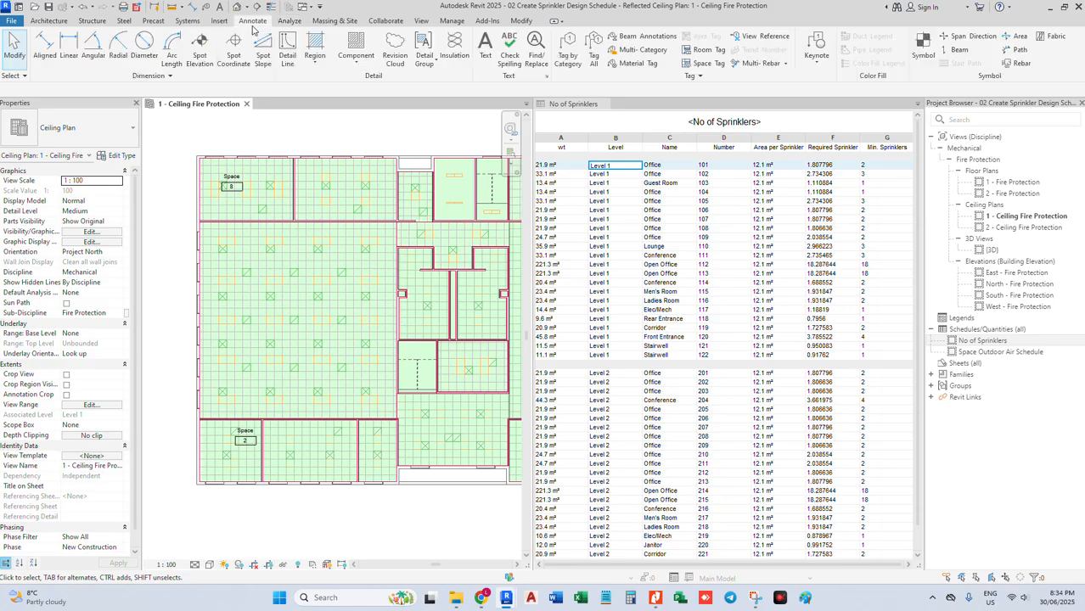
{"action": "left_click", "coordinate": [588, 56]}
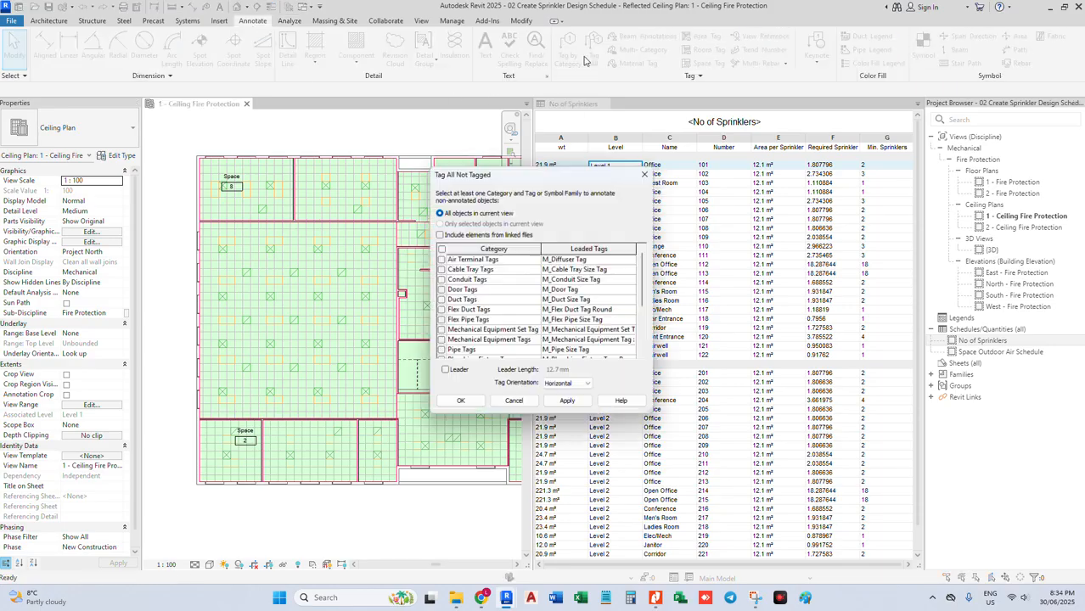
{"action": "left_click", "coordinate": [466, 293]}
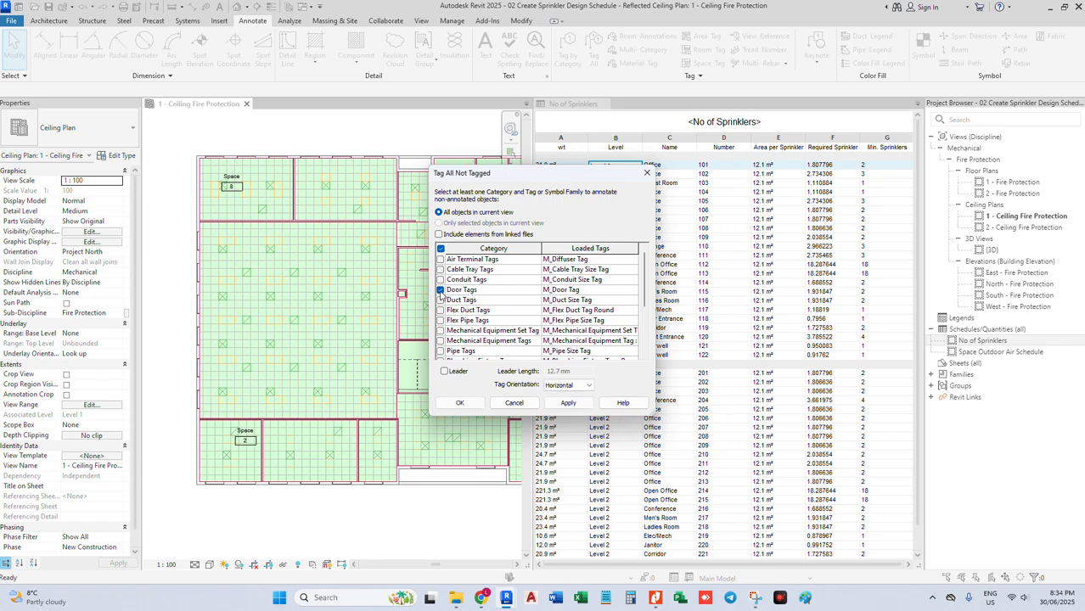
{"action": "left_click", "coordinate": [440, 291]}
{"action": "scroll", "coordinate": [632, 297], "scroll_direction": "down", "scroll_amount": 5}
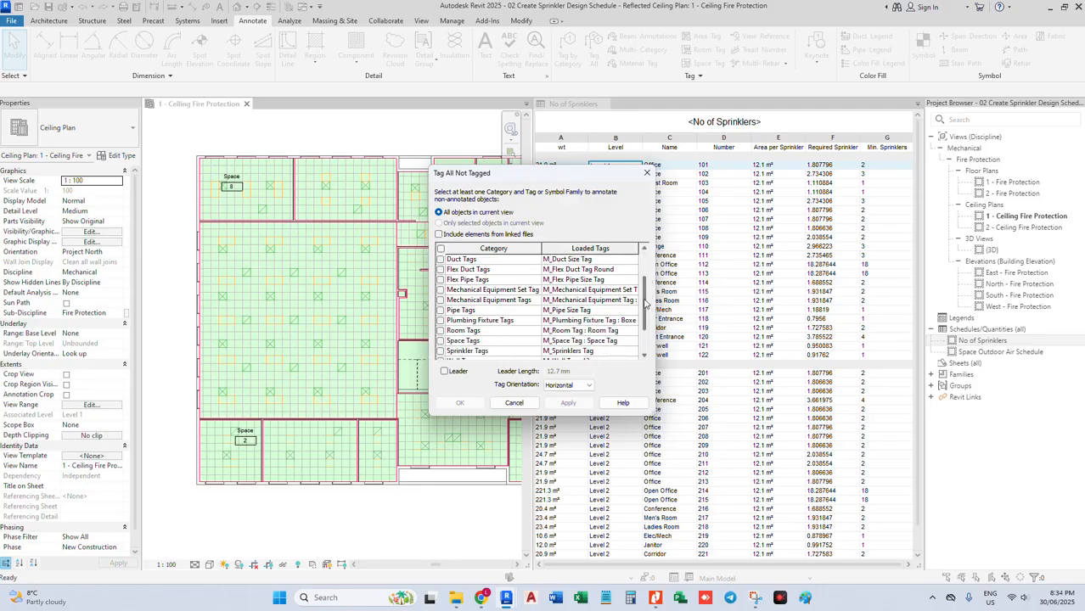
{"action": "left_click", "coordinate": [440, 320]}
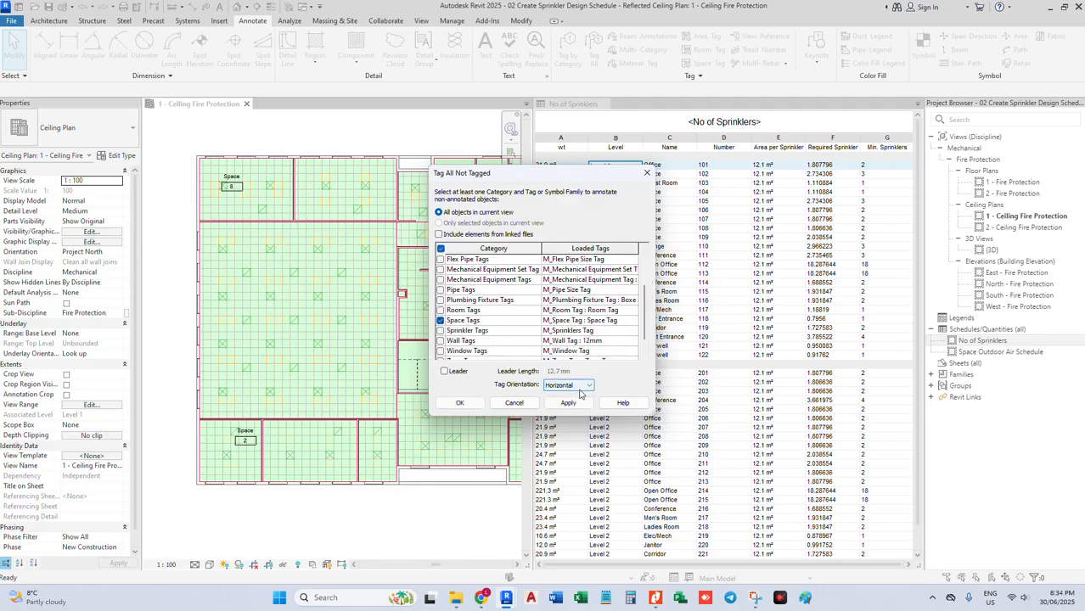
{"action": "left_click", "coordinate": [564, 402]}
{"action": "left_click", "coordinate": [470, 403]}
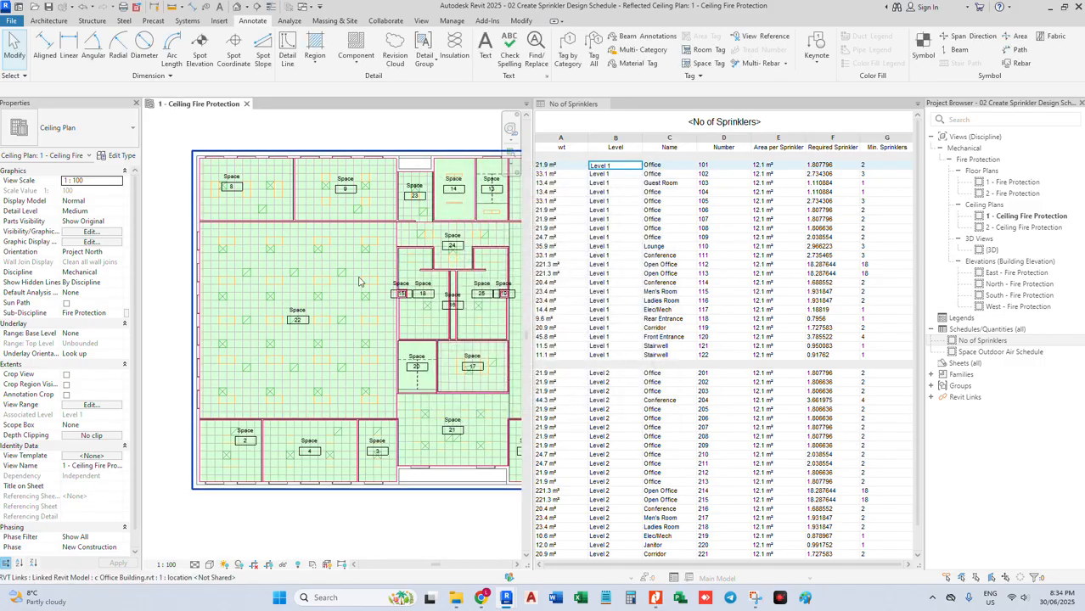
- Examine the lower-left corner space's properties, comparing its own number and name with the linked room number and name
{"action": "middle_click_drag", "start_coordinate": [353, 272], "coordinate": [310, 243]}
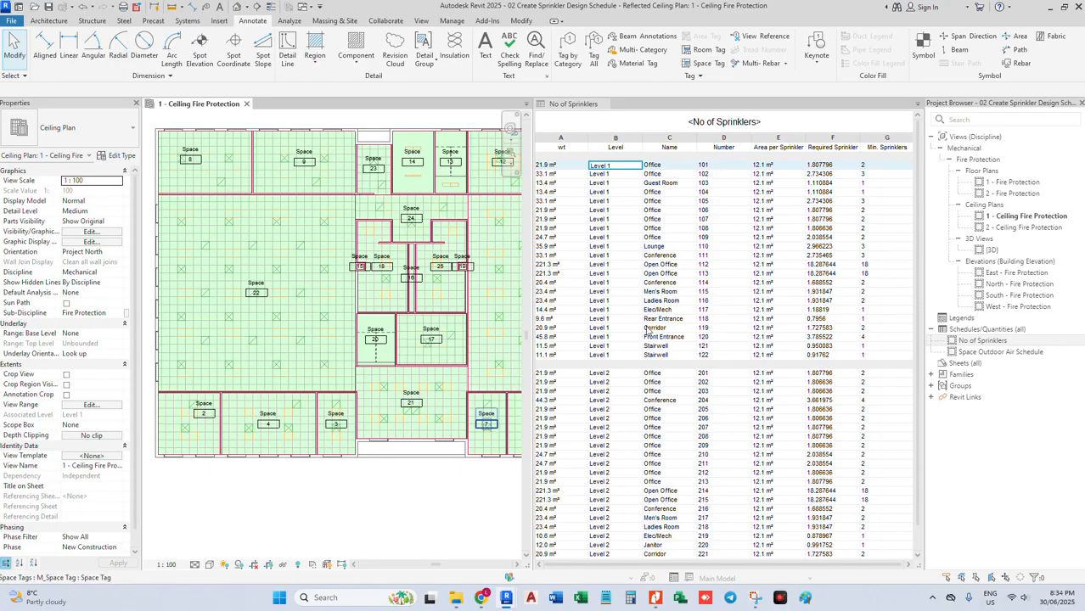
{"action": "scroll", "coordinate": [200, 441], "scroll_direction": "up", "scroll_amount": 2}
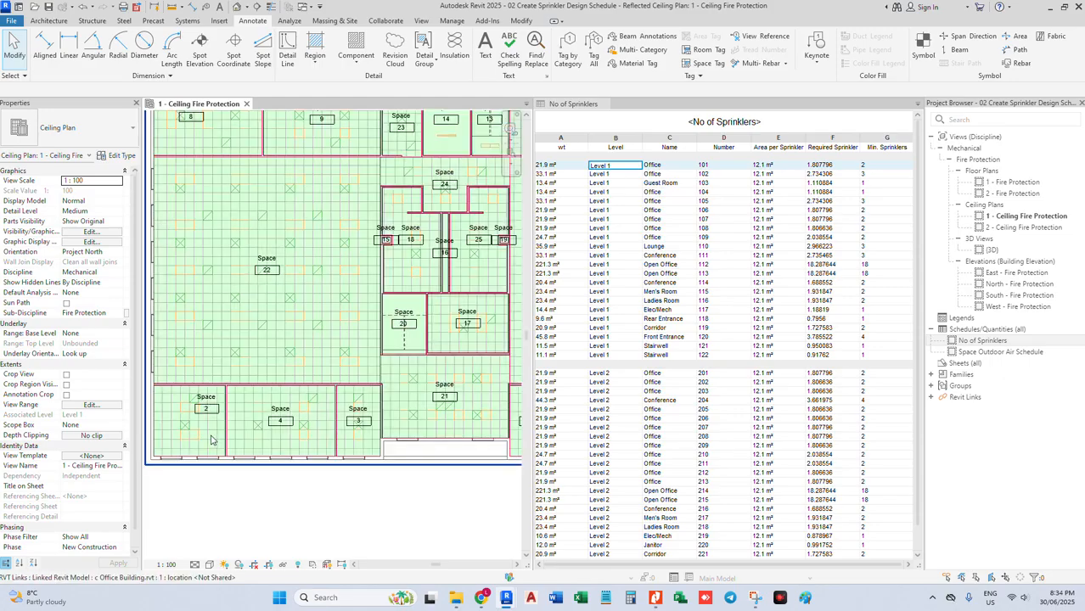
{"action": "left_click", "coordinate": [204, 443]}
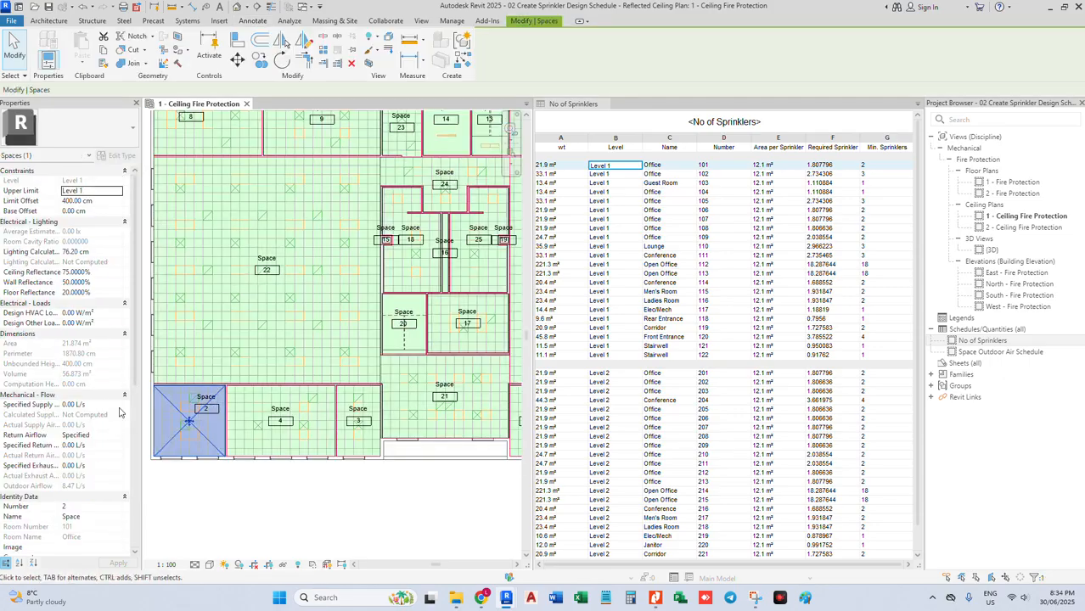
{"action": "scroll", "coordinate": [117, 425], "scroll_direction": "down", "scroll_amount": 4}
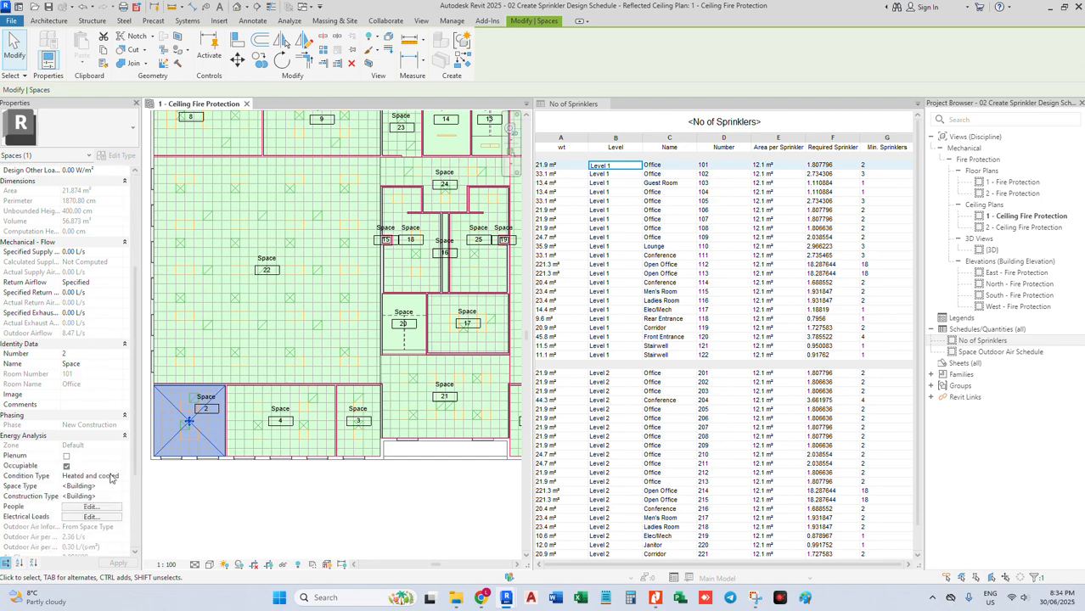
{"action": "scroll", "coordinate": [110, 478], "scroll_direction": "down", "scroll_amount": 3}
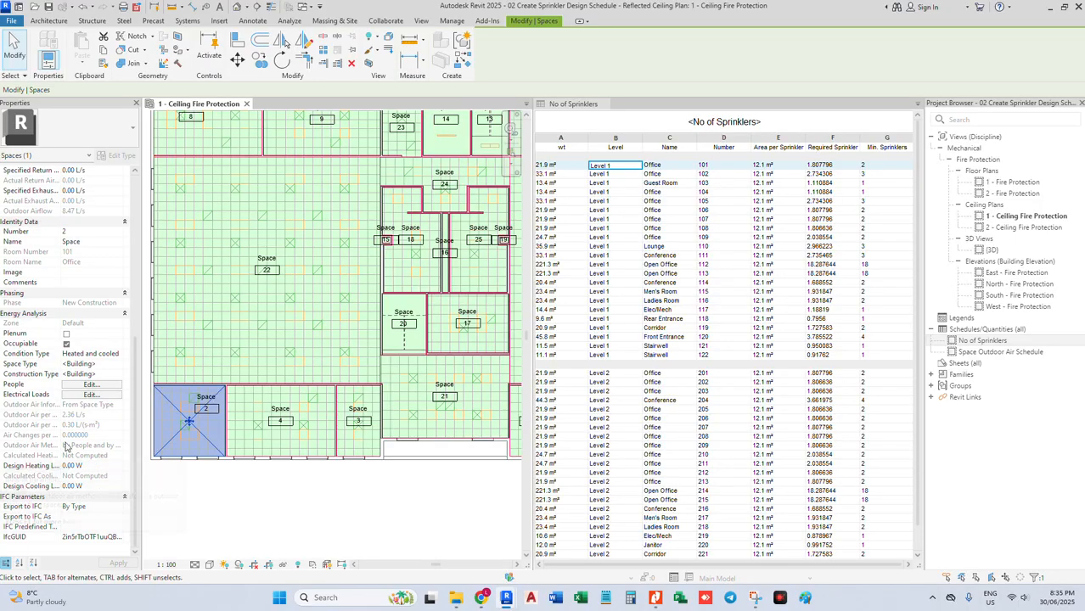
{"action": "scroll", "coordinate": [115, 367], "scroll_direction": "up", "scroll_amount": 3}
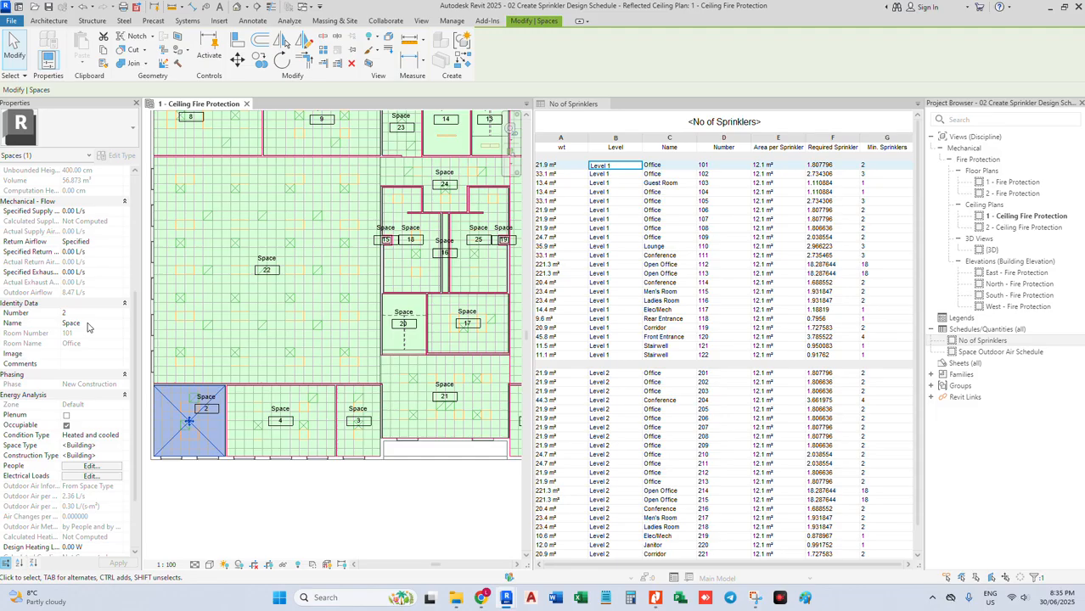
{"action": "left_click", "coordinate": [306, 525]}
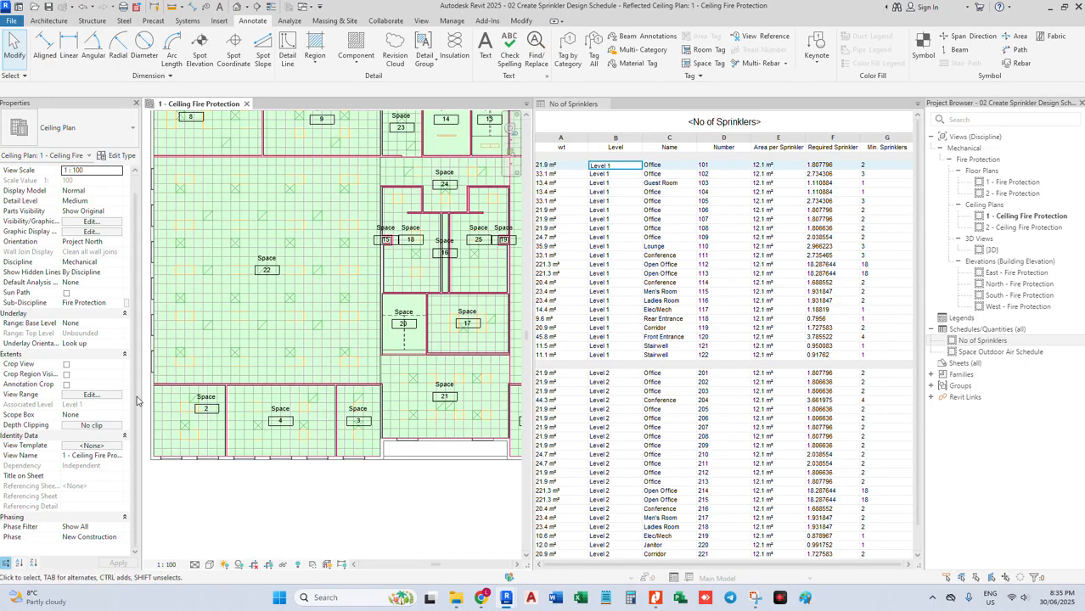
- Review the Rooms fields available to the No of Sprinklers schedule, then leave its properties without changing anything
{"action": "left_click", "coordinate": [720, 167]}
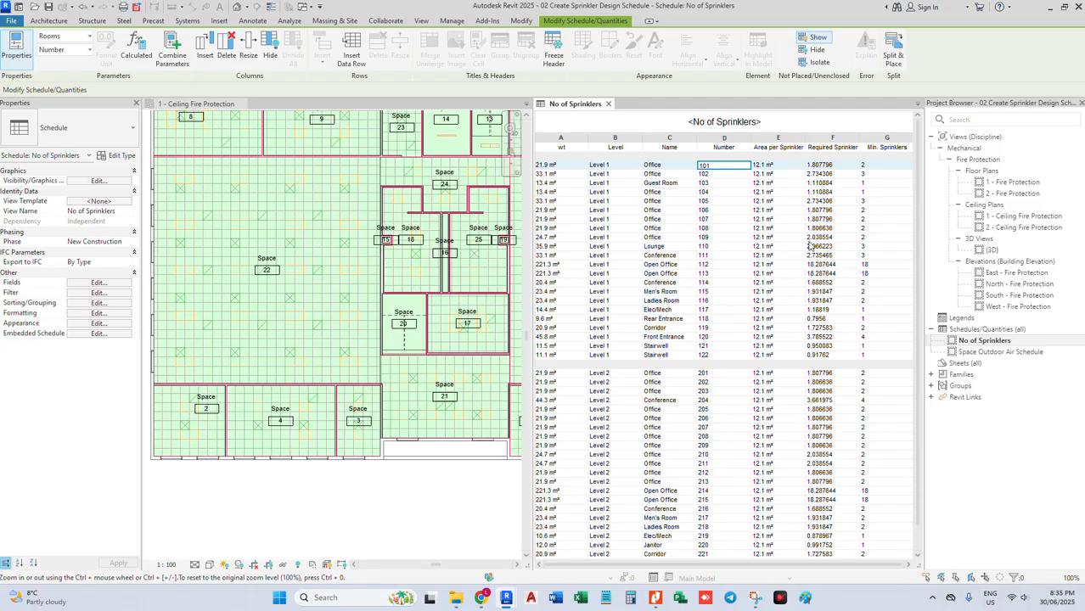
{"action": "left_click", "coordinate": [98, 283]}
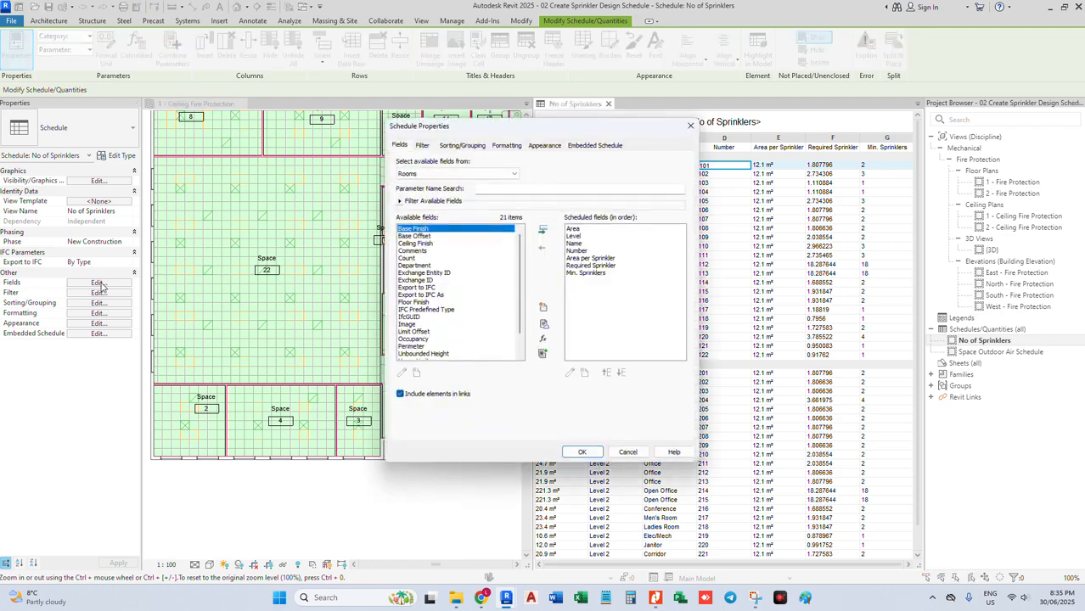
{"action": "left_click", "coordinate": [479, 281]}
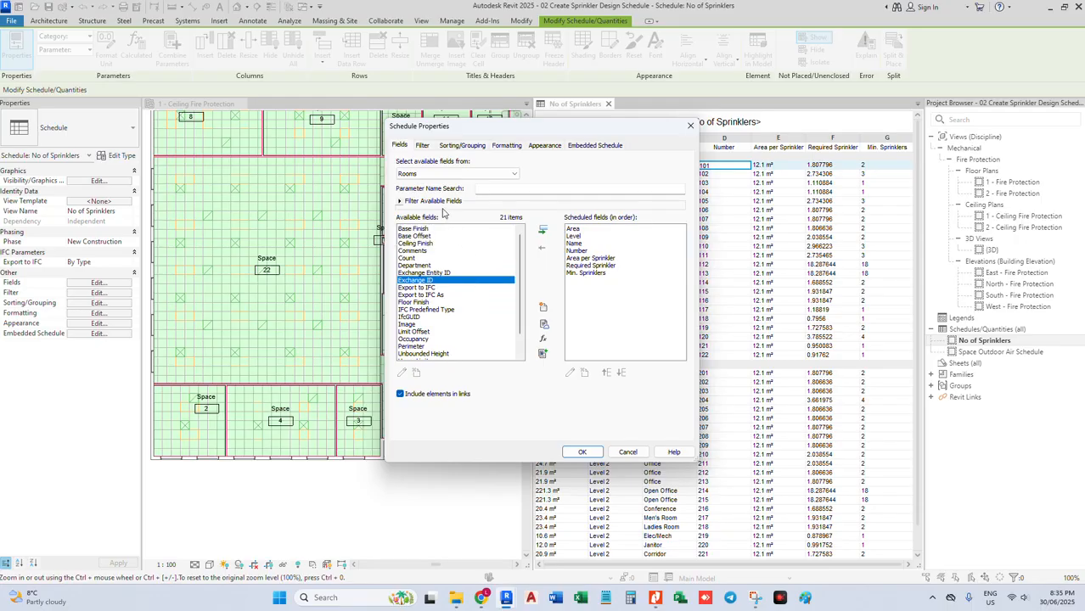
{"action": "left_click", "coordinate": [430, 175]}
{"action": "left_click", "coordinate": [454, 176]}
{"action": "left_click", "coordinate": [455, 176]}
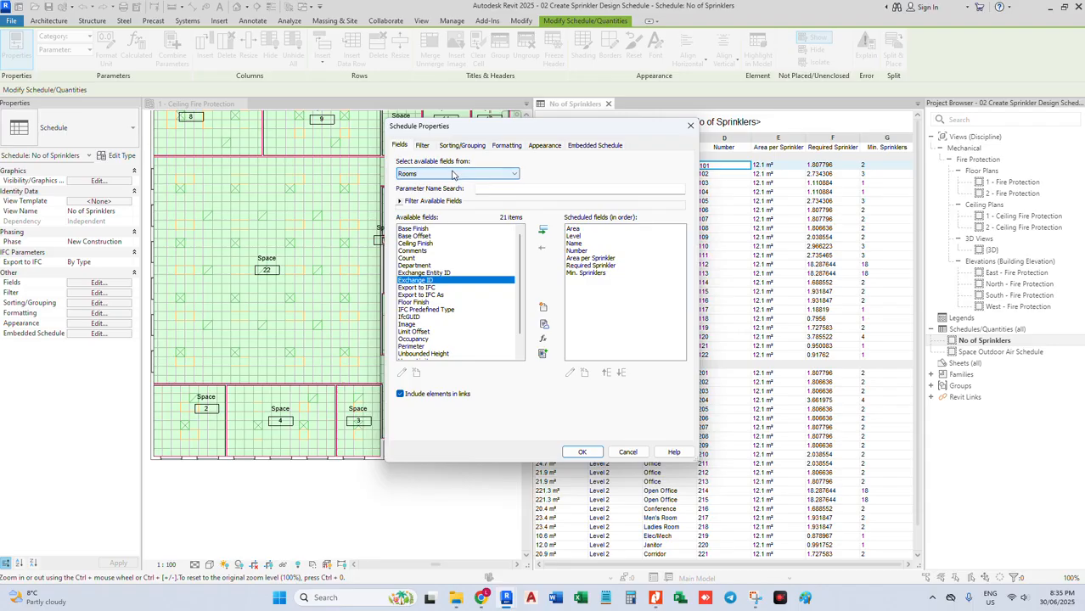
{"action": "left_click", "coordinate": [400, 202]}
{"action": "left_click", "coordinate": [400, 201]}
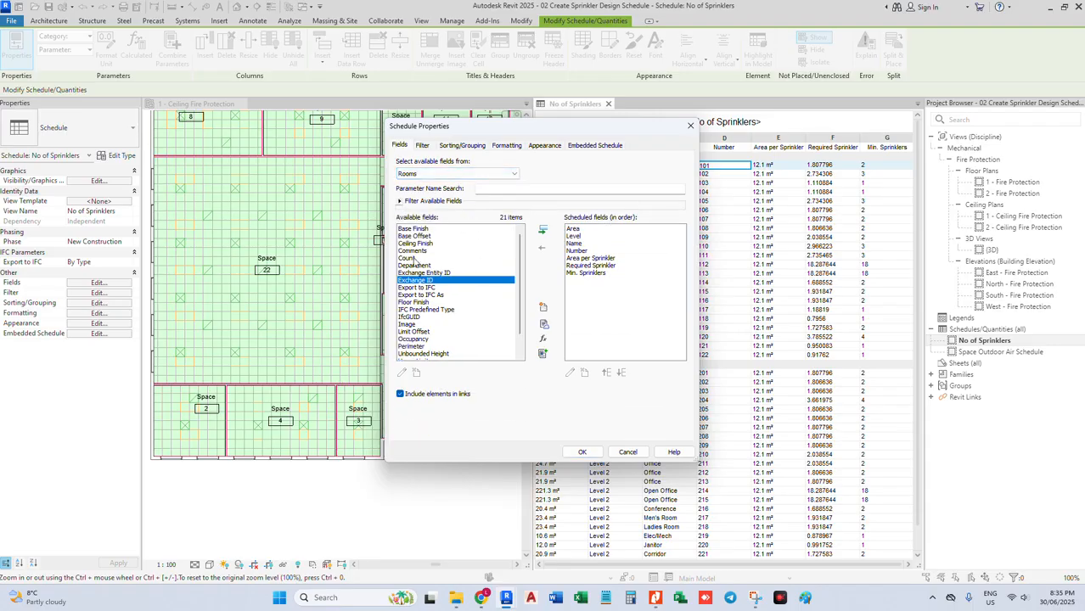
{"action": "scroll", "coordinate": [463, 308], "scroll_direction": "down", "scroll_amount": 2}
{"action": "scroll", "coordinate": [463, 307], "scroll_direction": "up", "scroll_amount": 2}
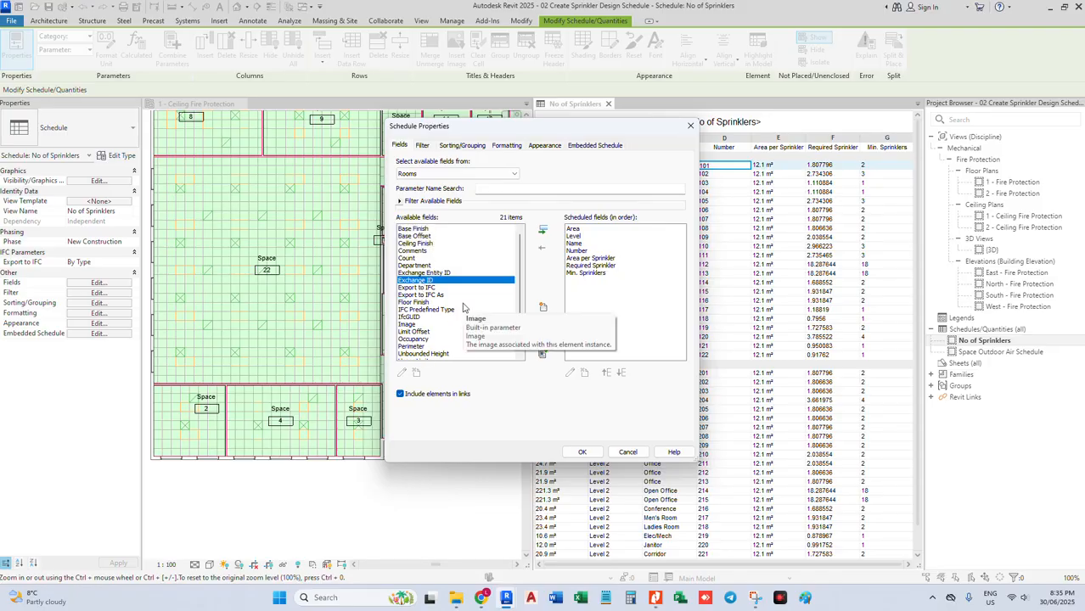
{"action": "left_click", "coordinate": [643, 456]}
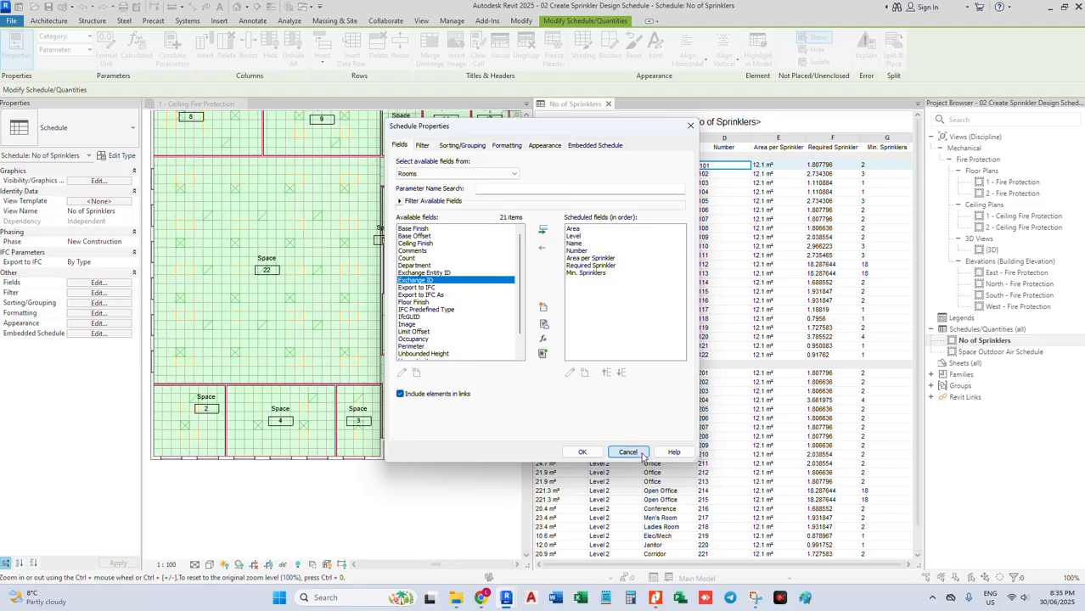
{"action": "left_click", "coordinate": [628, 453]}
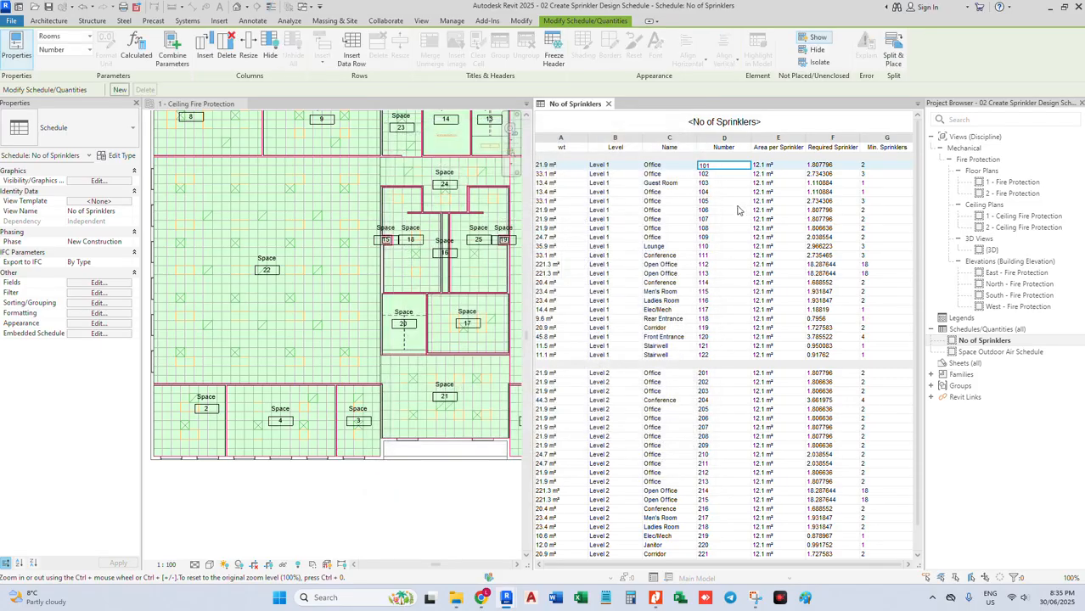
- Renumber the lower-left corner space as 101 and rename it Office
{"action": "left_click", "coordinate": [243, 497]}
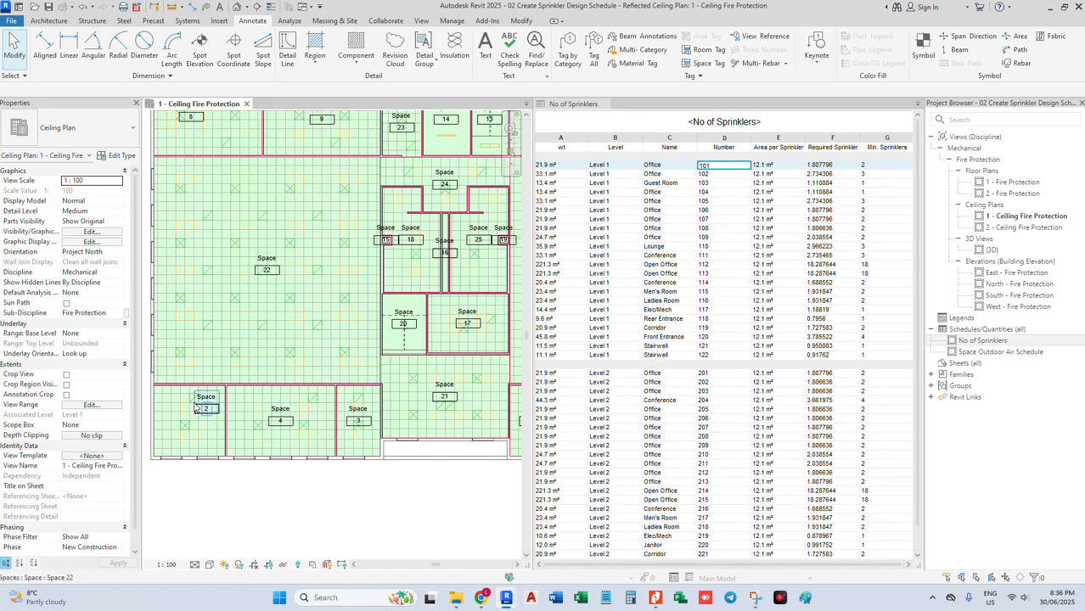
{"action": "scroll", "coordinate": [194, 432], "scroll_direction": "up", "scroll_amount": 1}
{"action": "scroll", "coordinate": [194, 431], "scroll_direction": "up", "scroll_amount": 1}
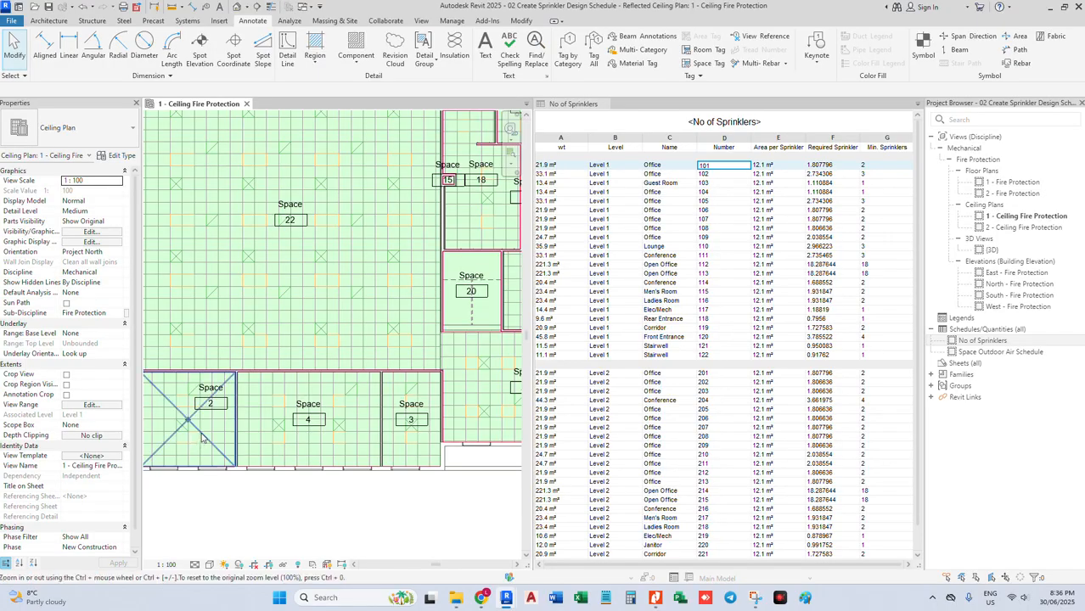
{"action": "left_click", "coordinate": [200, 435]}
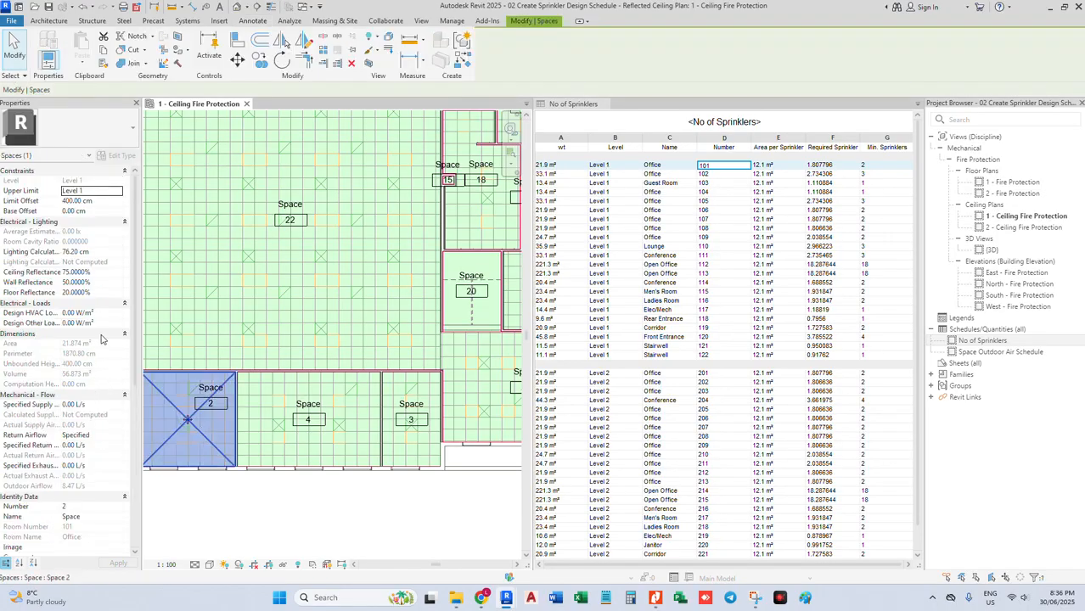
{"action": "scroll", "coordinate": [85, 401], "scroll_direction": "down", "scroll_amount": 1}
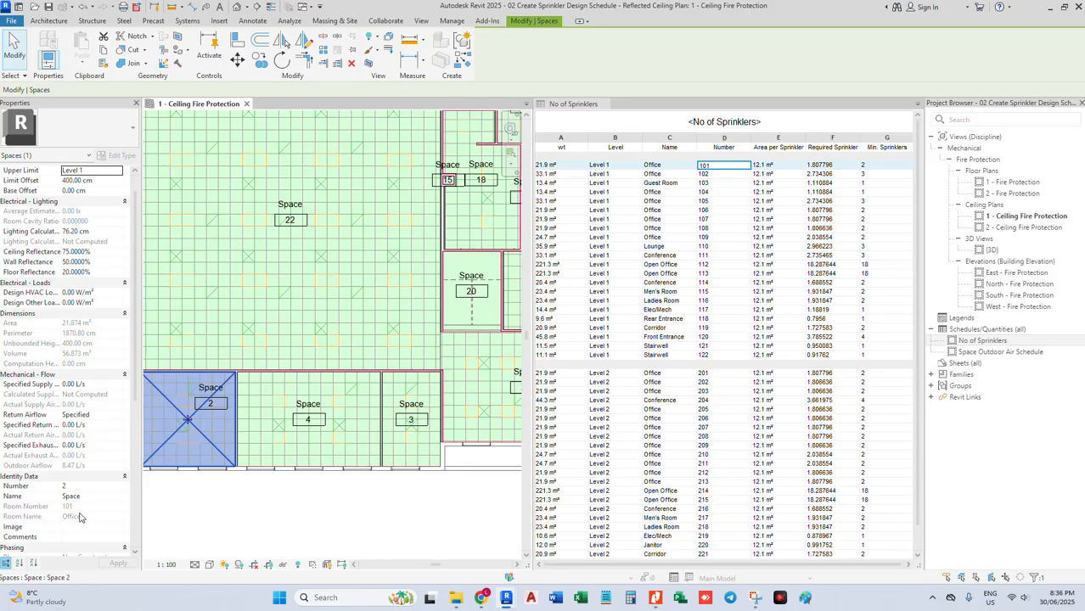
{"action": "left_click", "coordinate": [72, 486]}
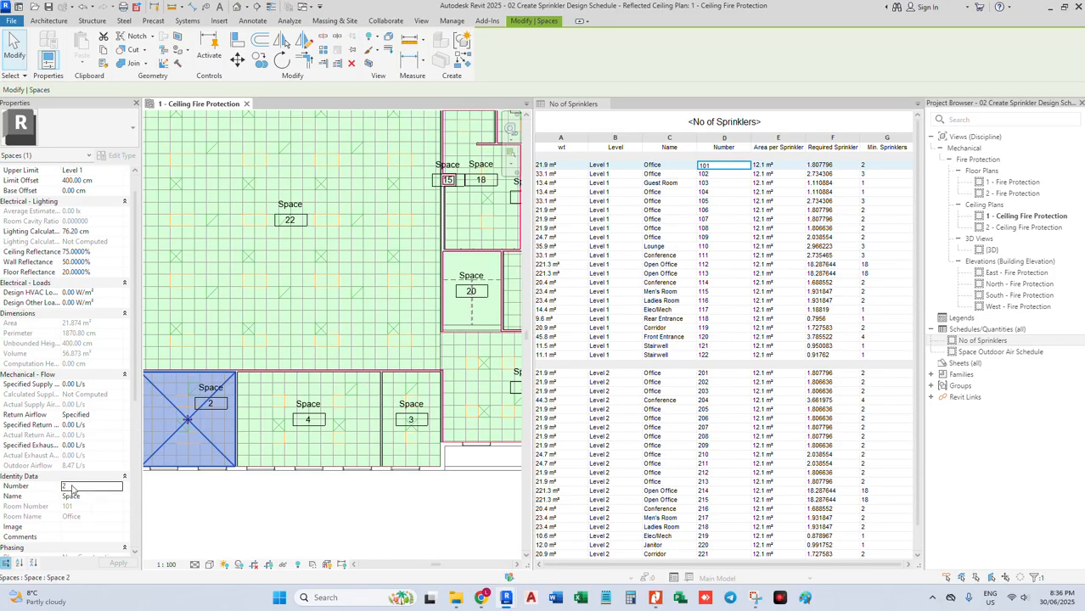
{"action": "type", "text": "101"}
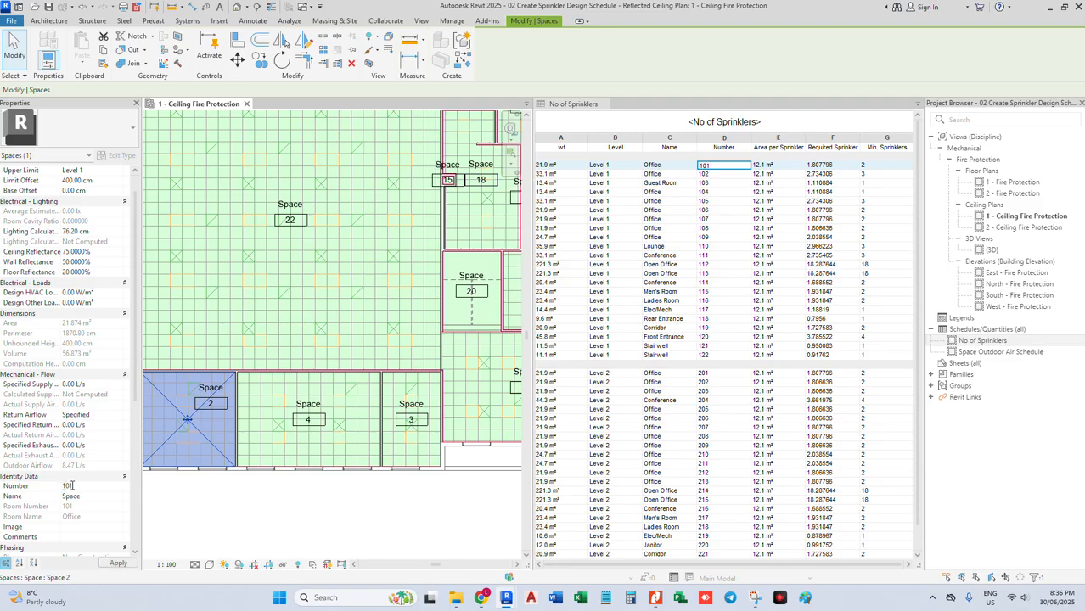
{"action": "left_click", "coordinate": [65, 497]}
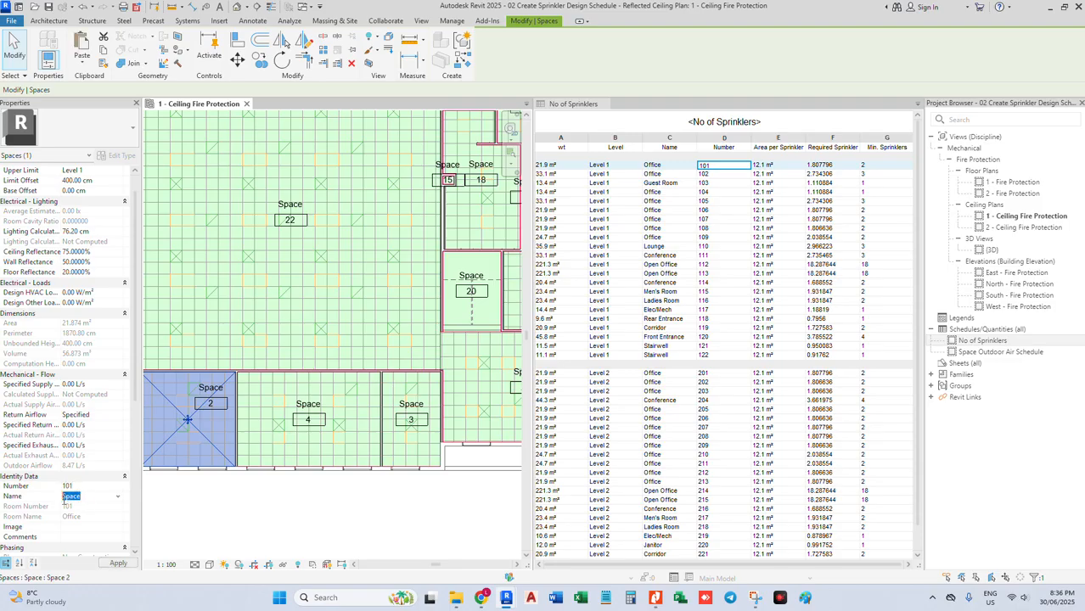
{"action": "type", "text": "Offi"}
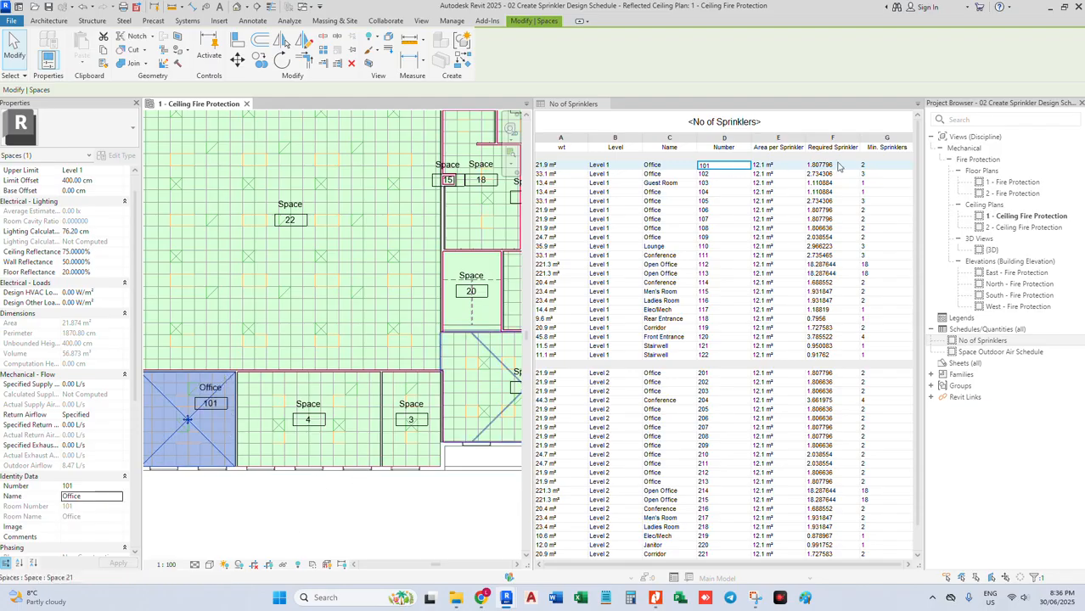
{"action": "left_click", "coordinate": [274, 513]}
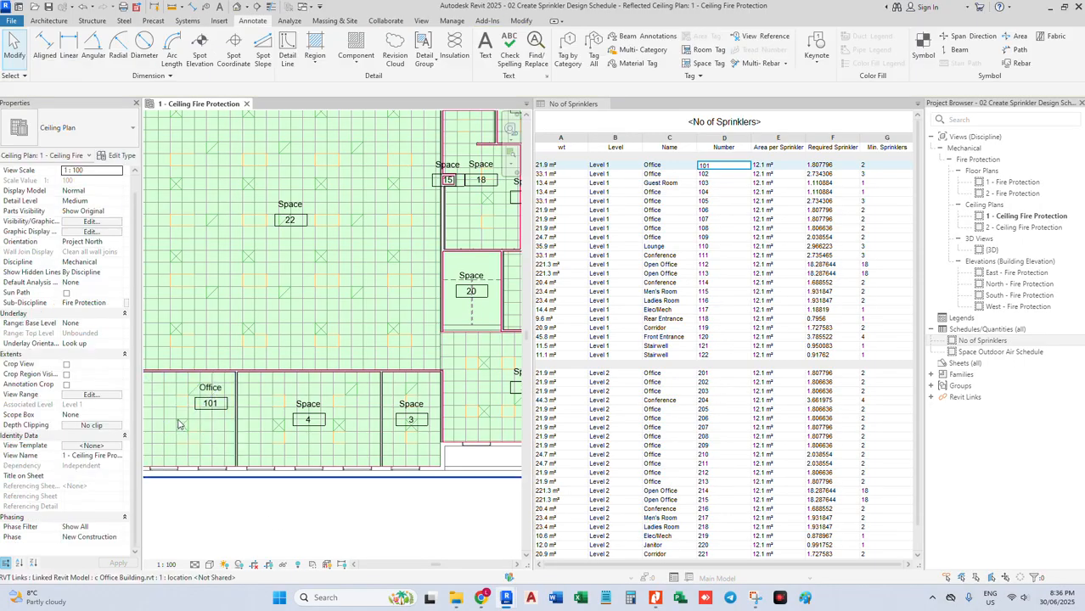
{"action": "middle_click_drag", "start_coordinate": [187, 427], "coordinate": [219, 417]}
{"action": "scroll", "coordinate": [220, 416], "scroll_direction": "up", "scroll_amount": 3}
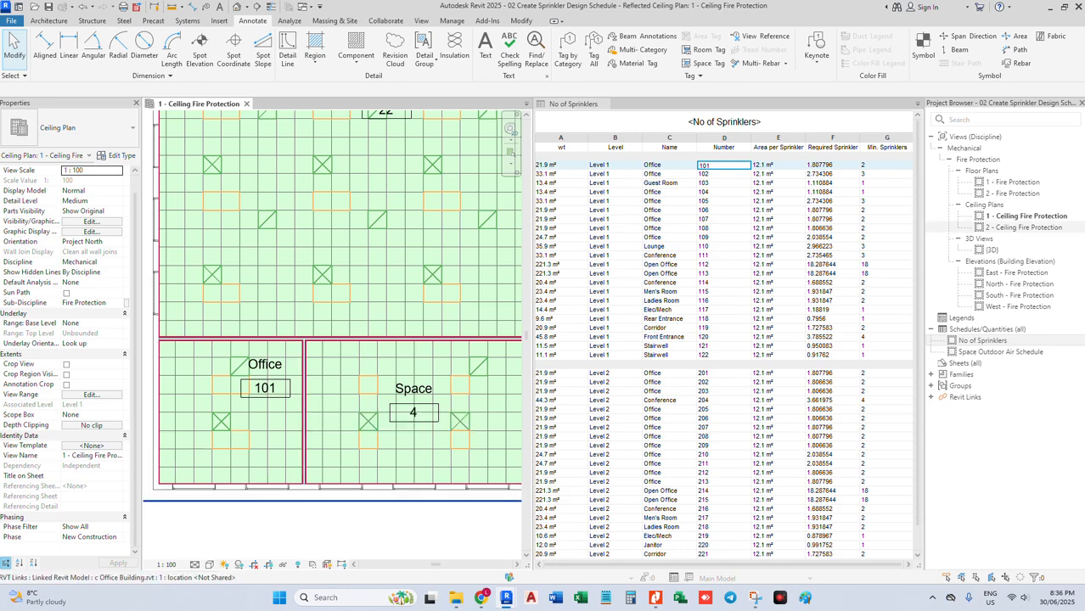
{"action": "double_click", "coordinate": [1032, 217]}
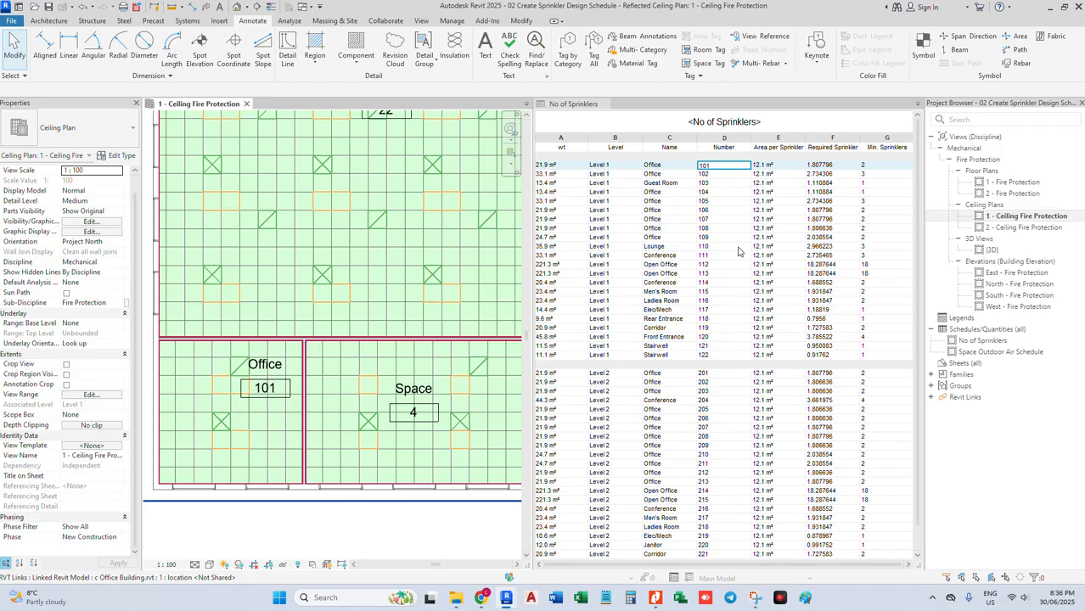
{"action": "left_click", "coordinate": [346, 448]}
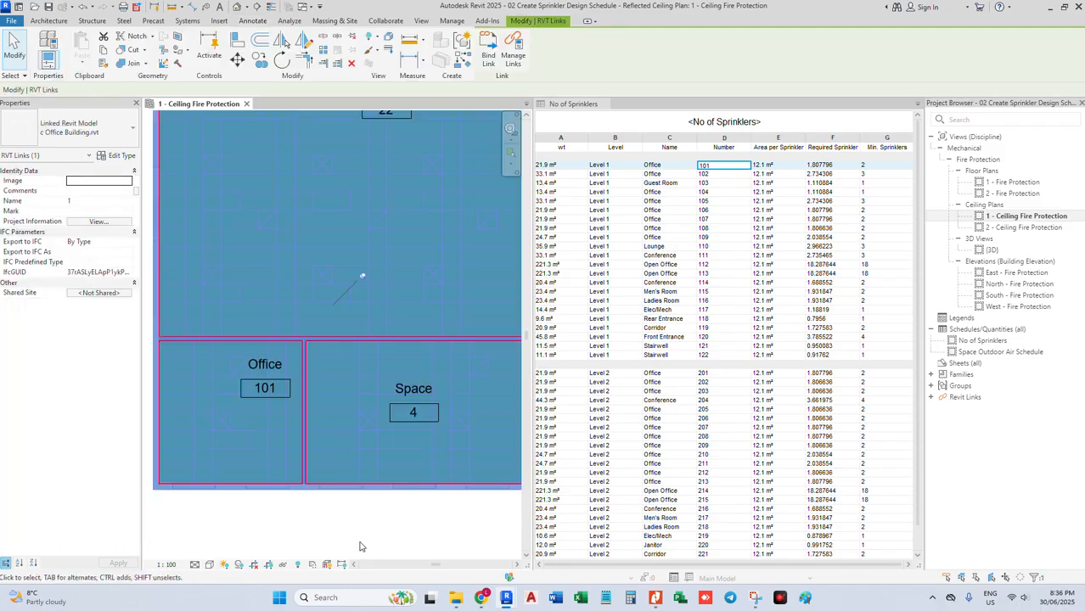
{"action": "key", "text": "Escape"}
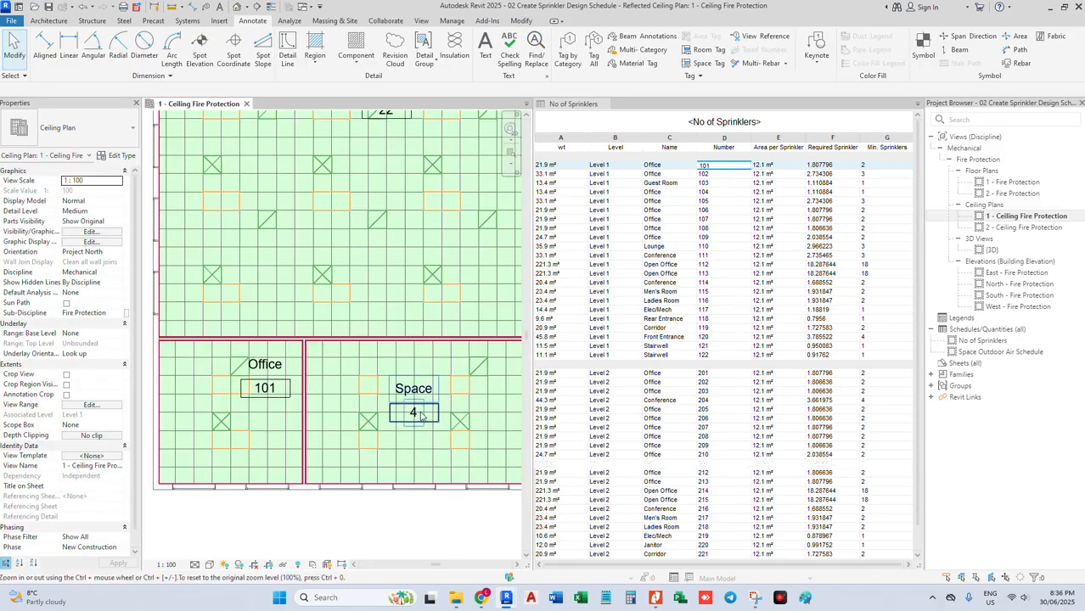
{"action": "left_click", "coordinate": [419, 415]}
{"action": "scroll", "coordinate": [340, 501], "scroll_direction": "down", "scroll_amount": 2}
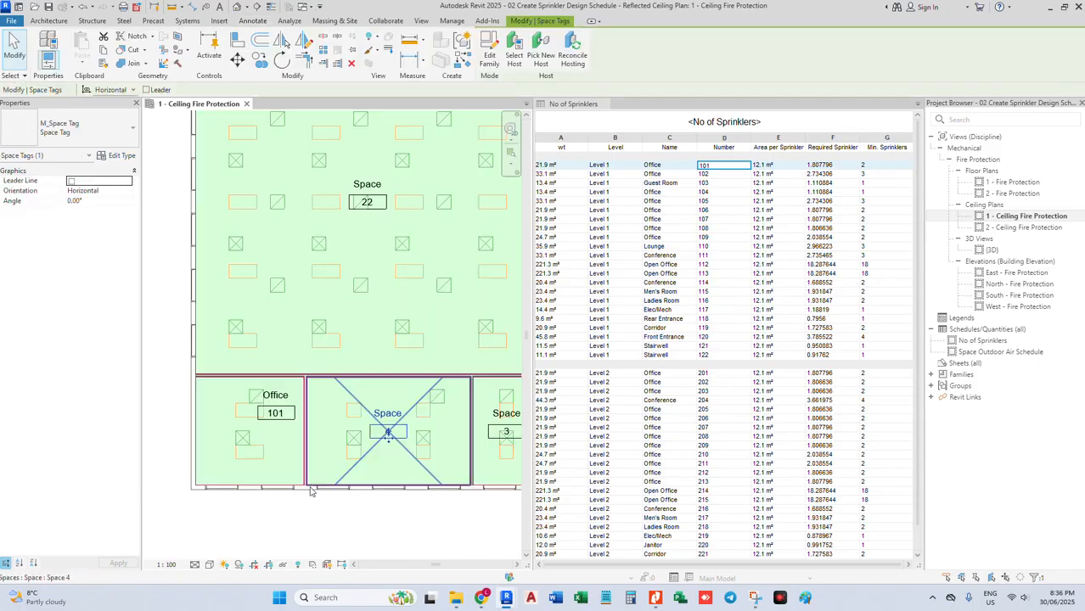
{"action": "left_click", "coordinate": [382, 537]}
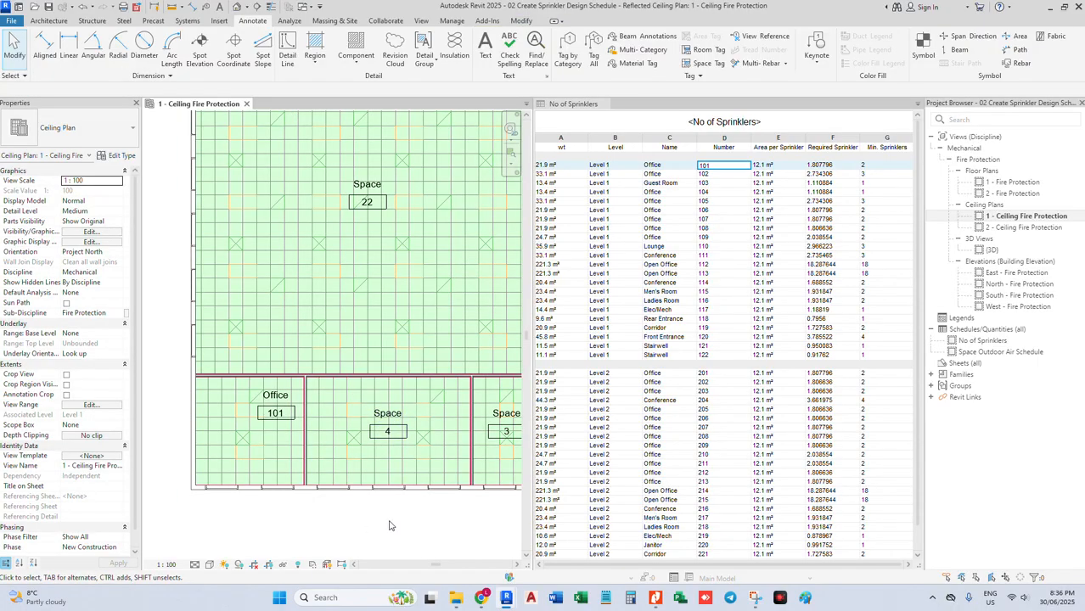